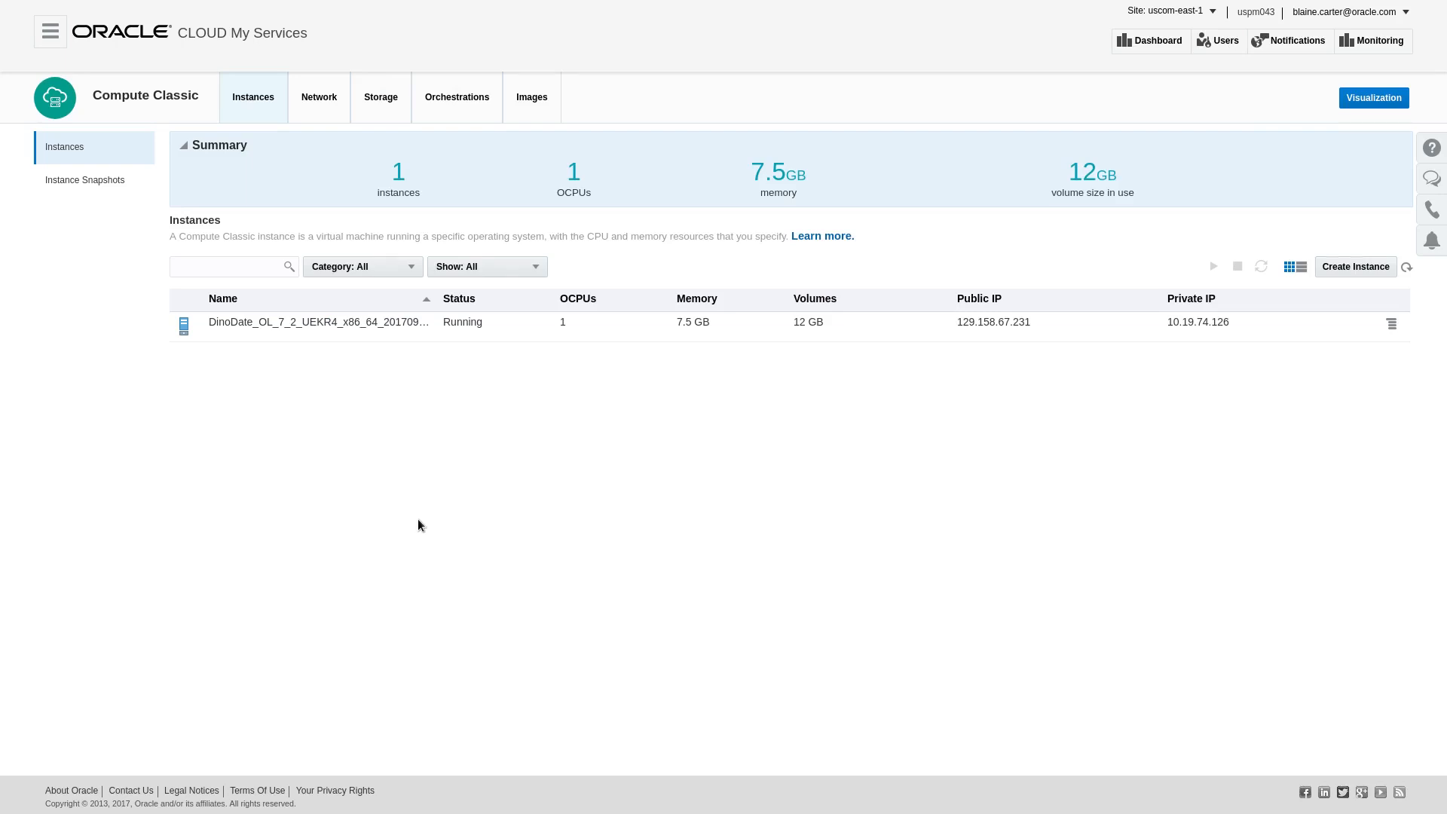
Open the shared network's security lists, review the default list's policies, and check the quick help for that page
click(311, 92)
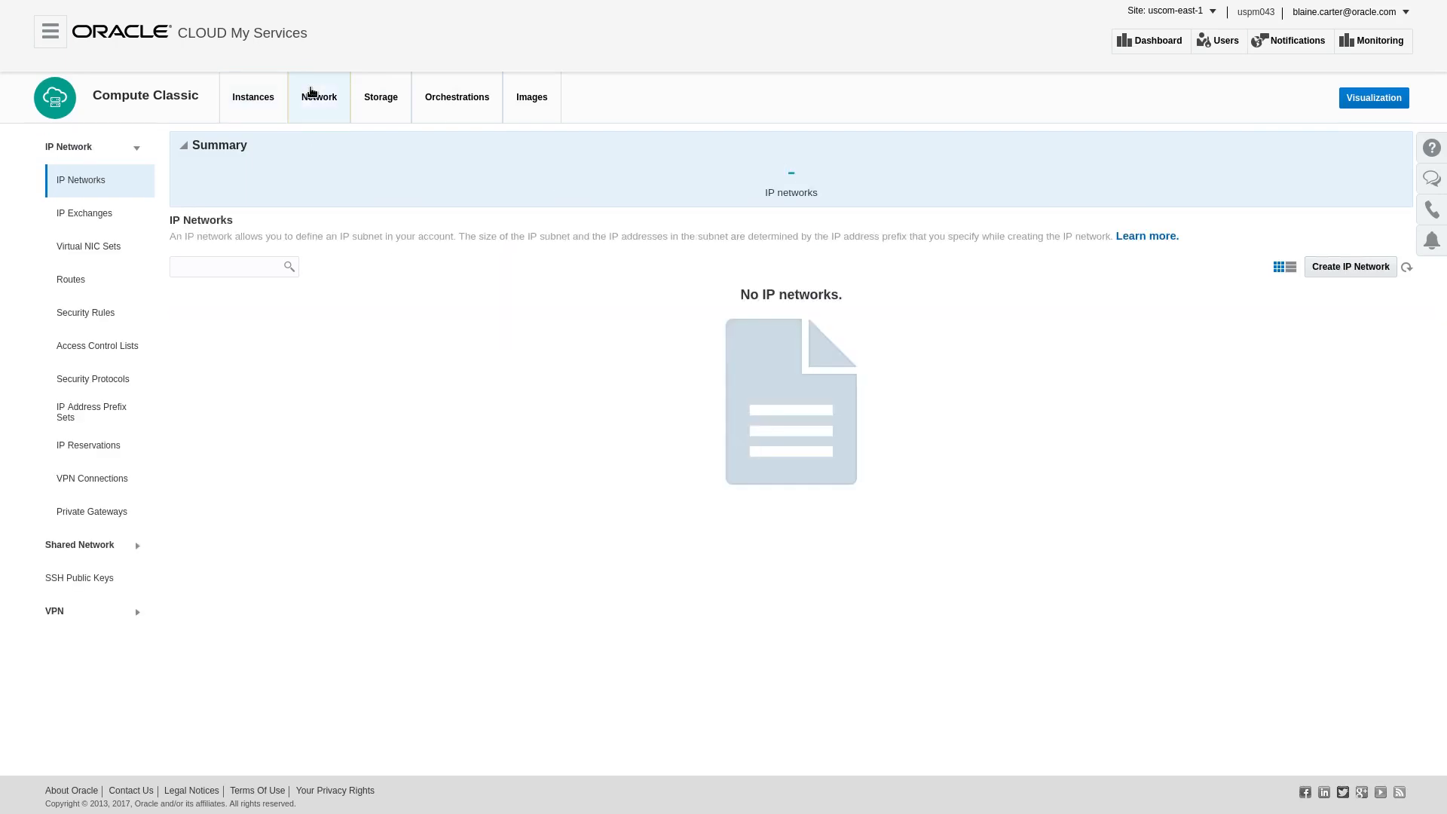
click(134, 147)
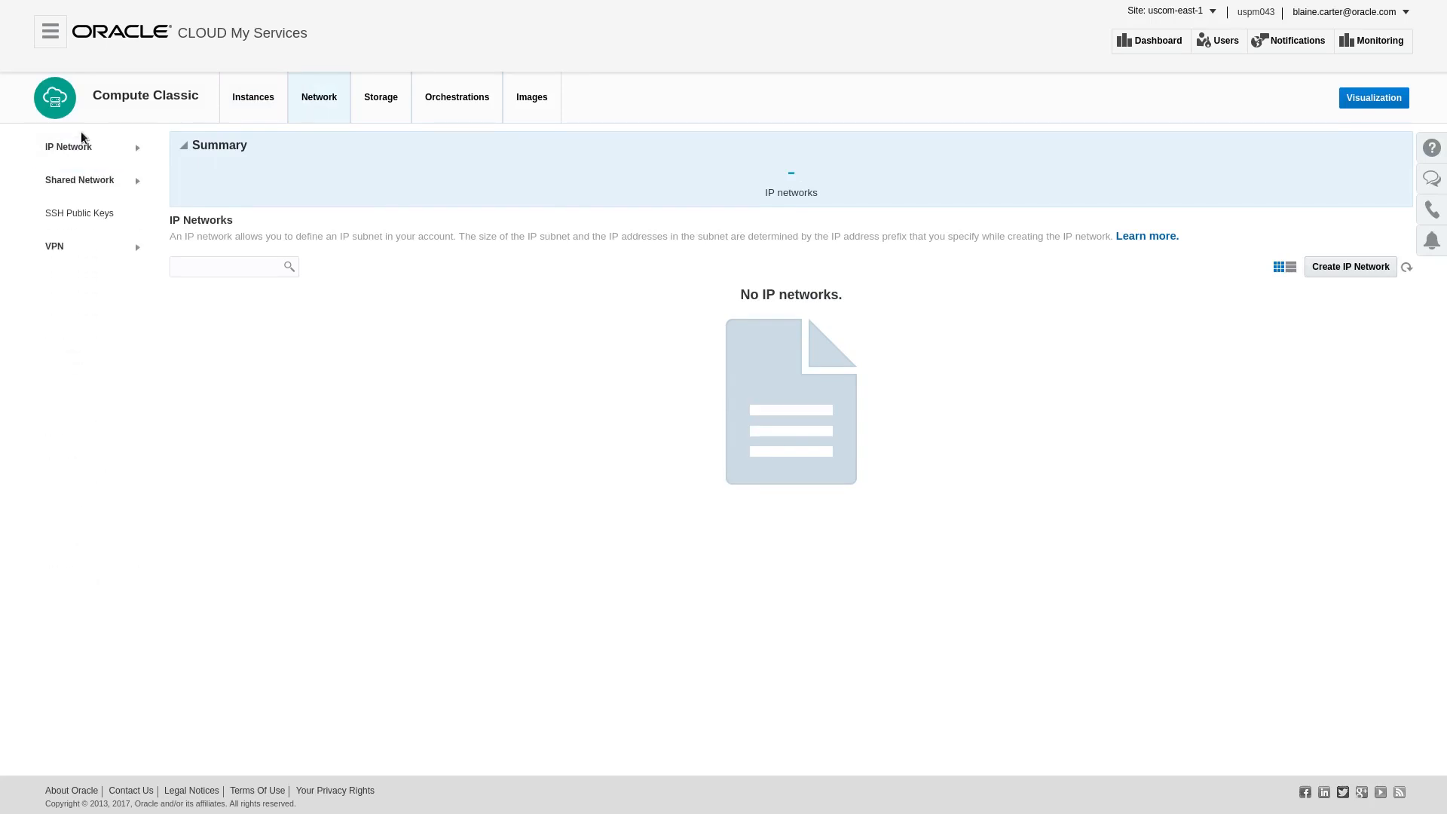
click(132, 182)
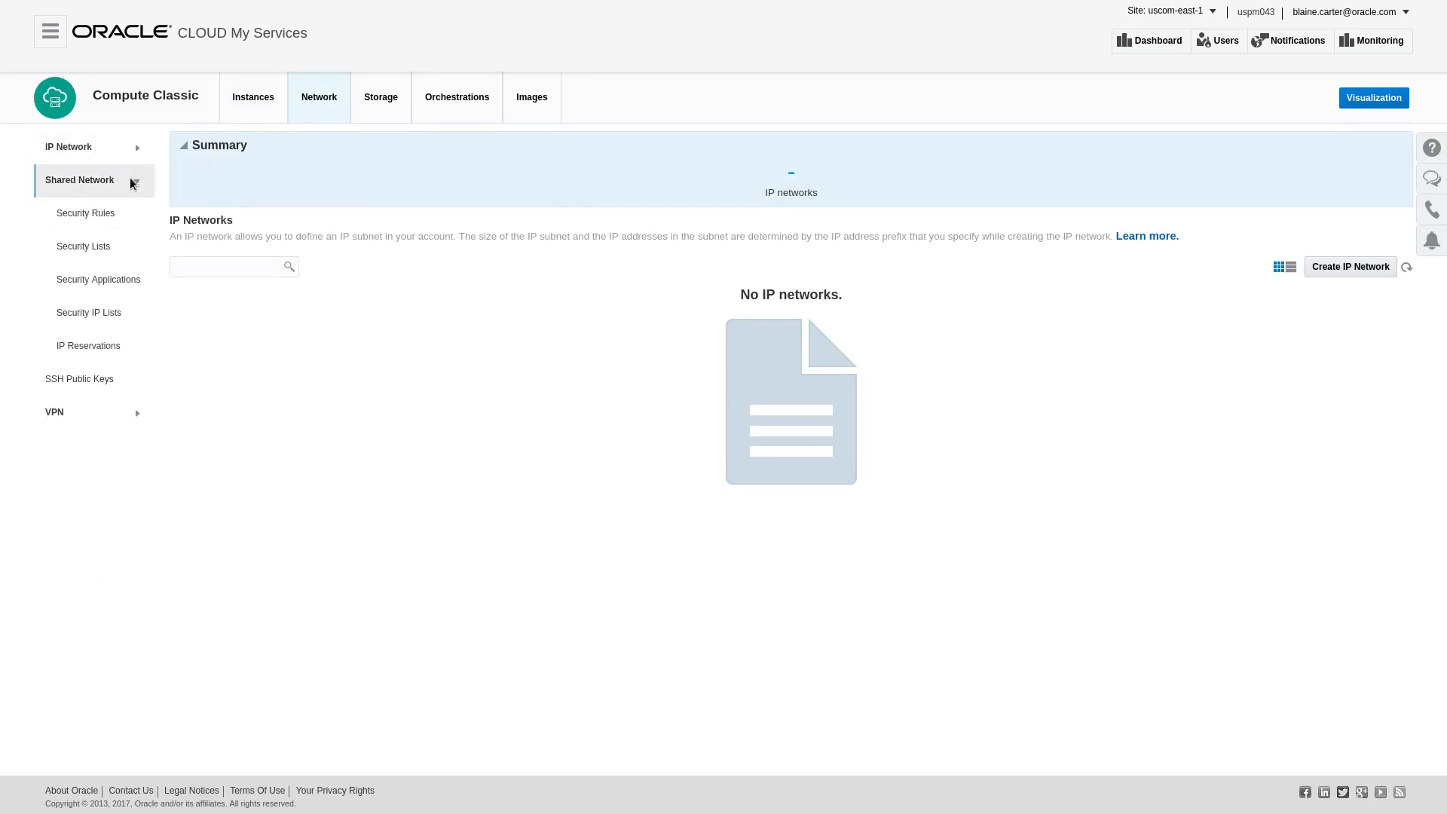
click(83, 245)
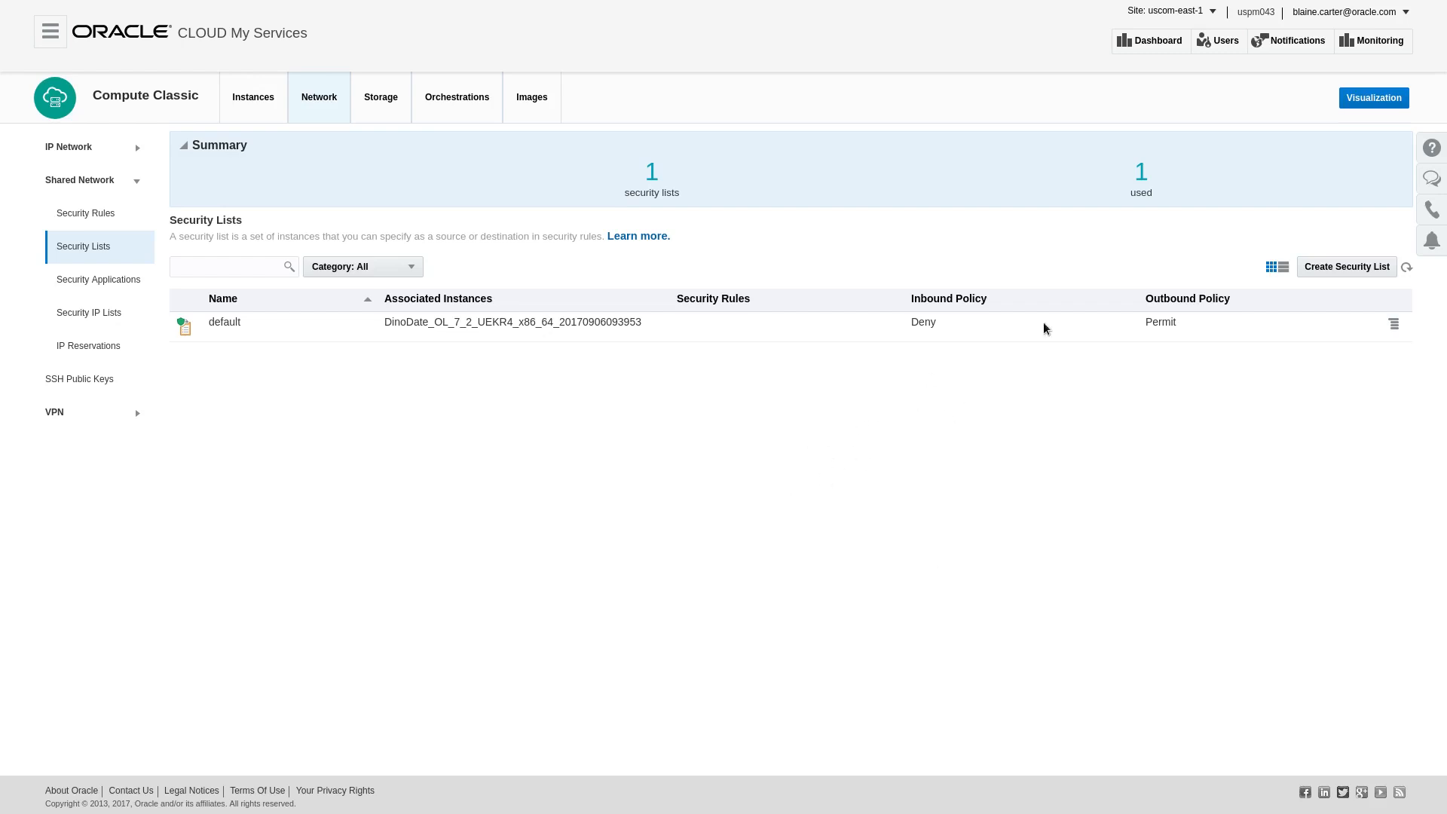
click(1431, 149)
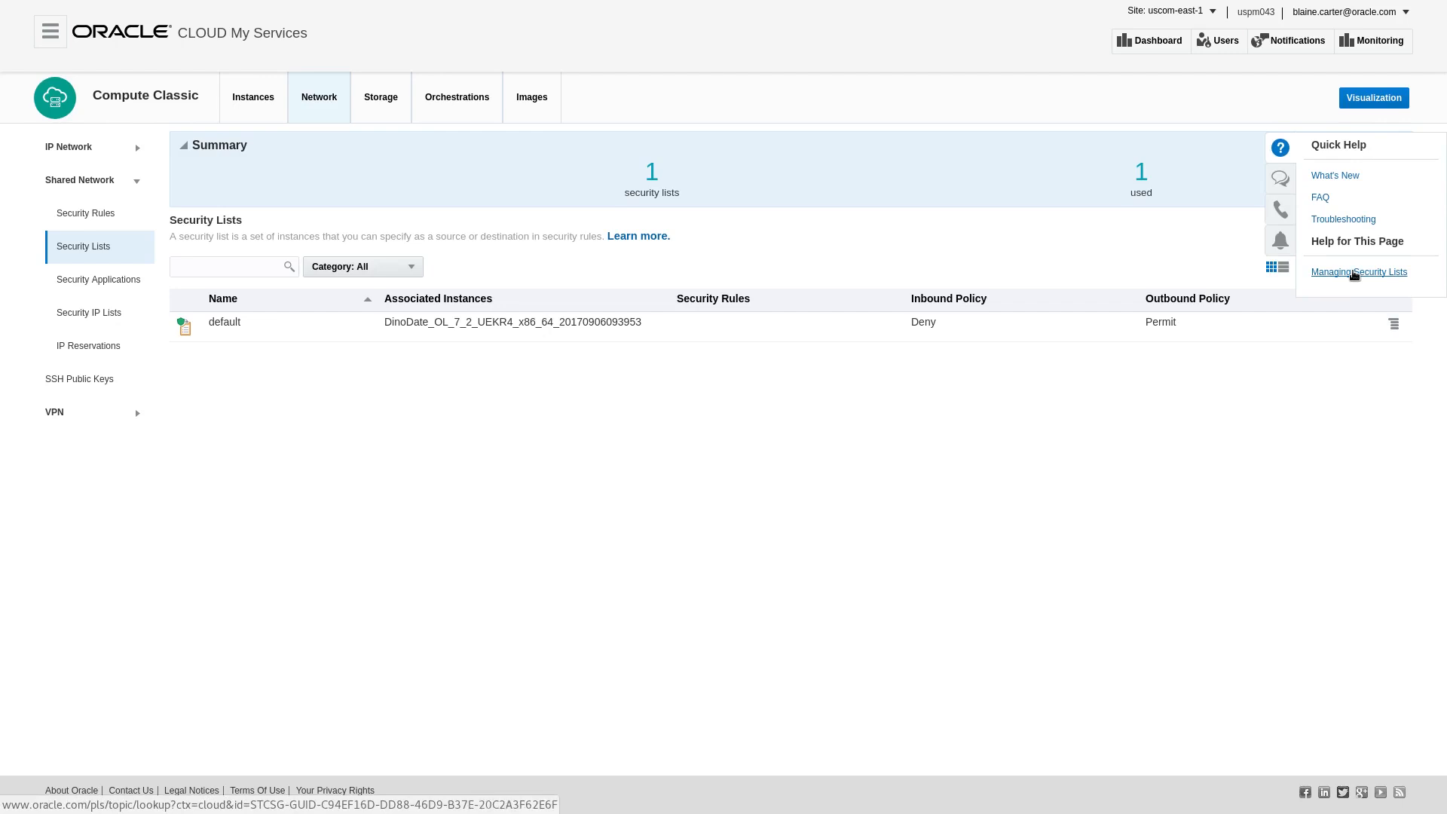
click(774, 427)
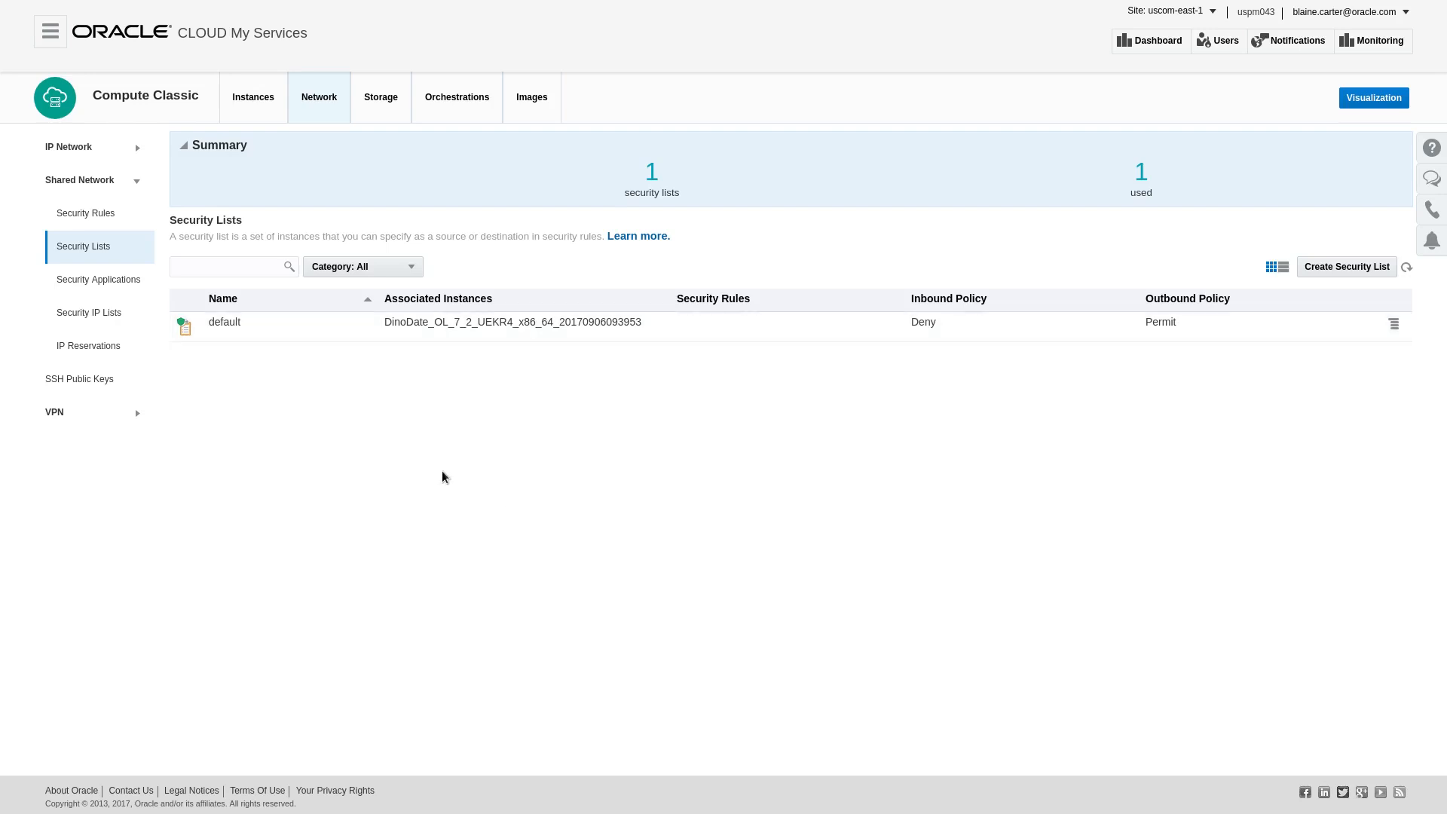
Create security rule SSHAccess for the ssh application from the public-internet IP list to the default security list, and check it in the security lists
click(104, 214)
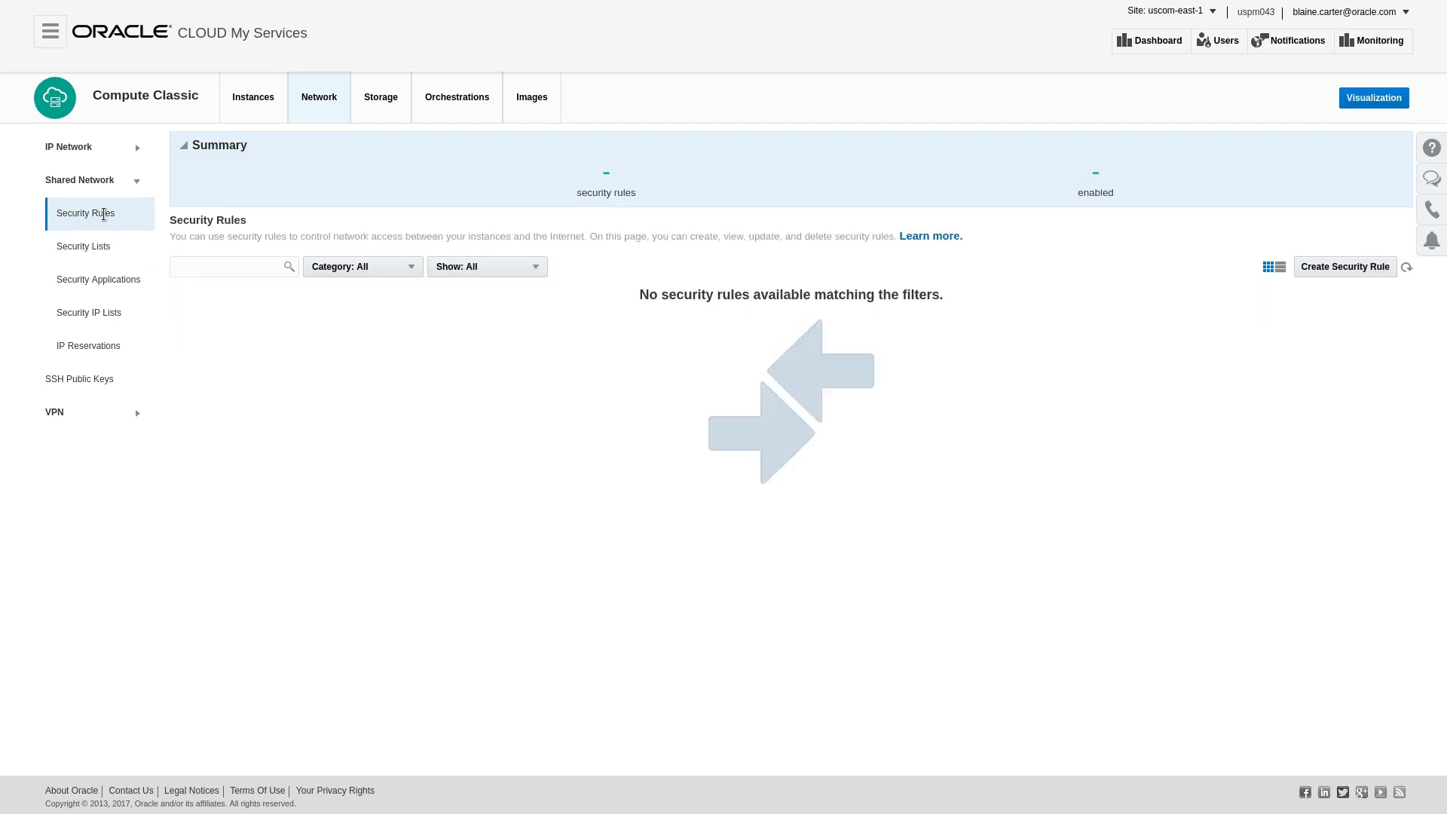
click(1342, 271)
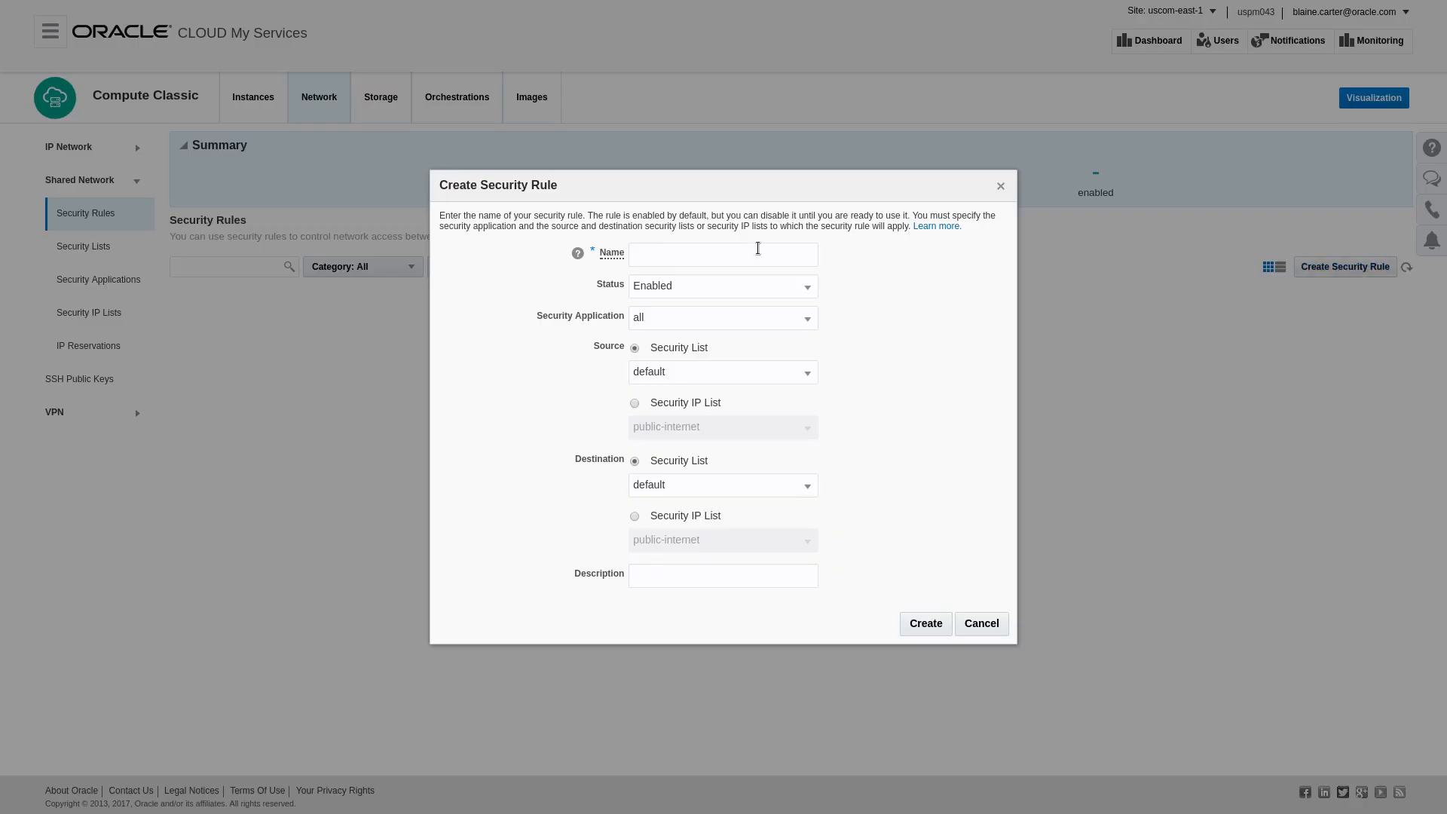
click(715, 251)
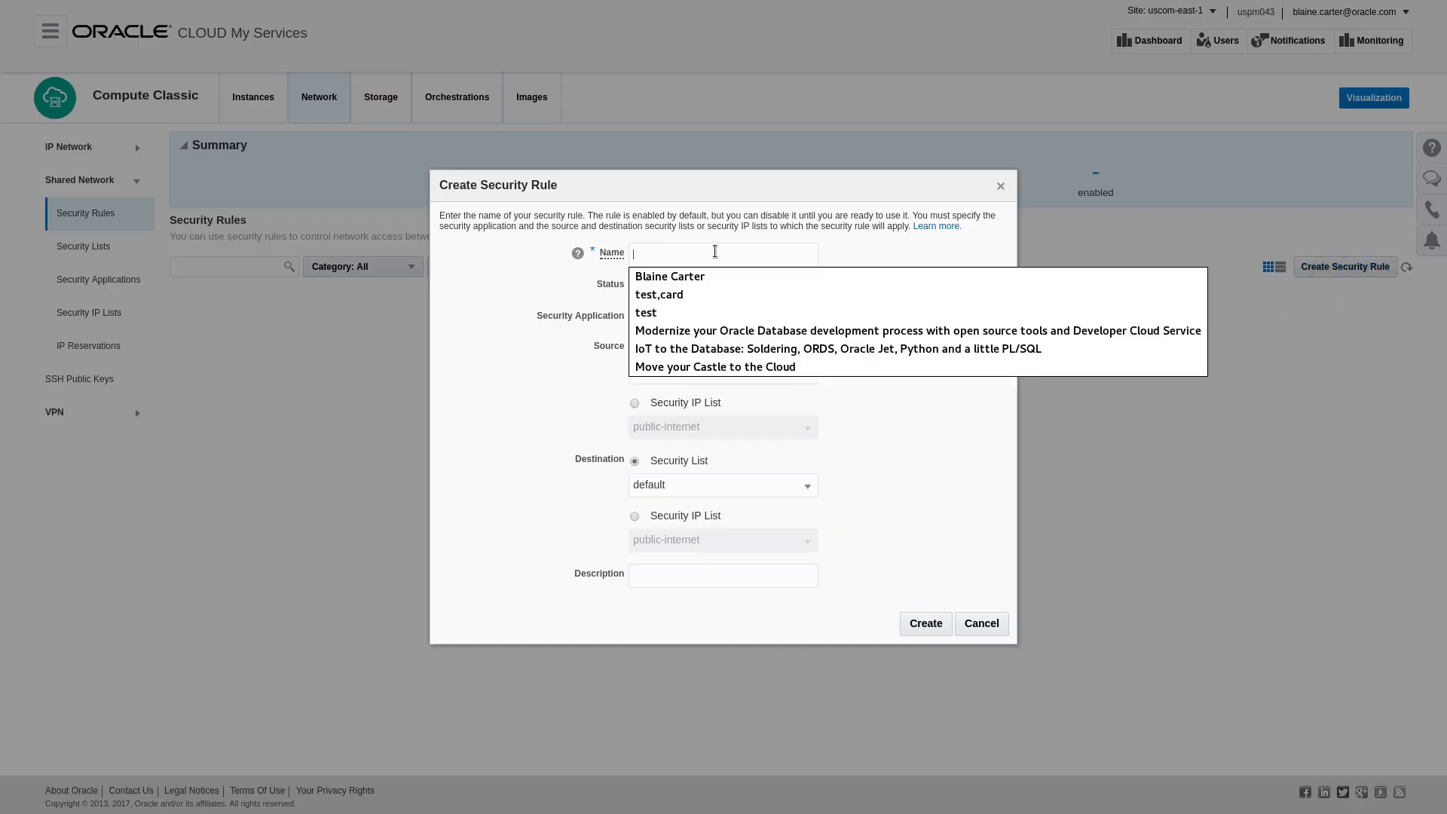
text(SSH)
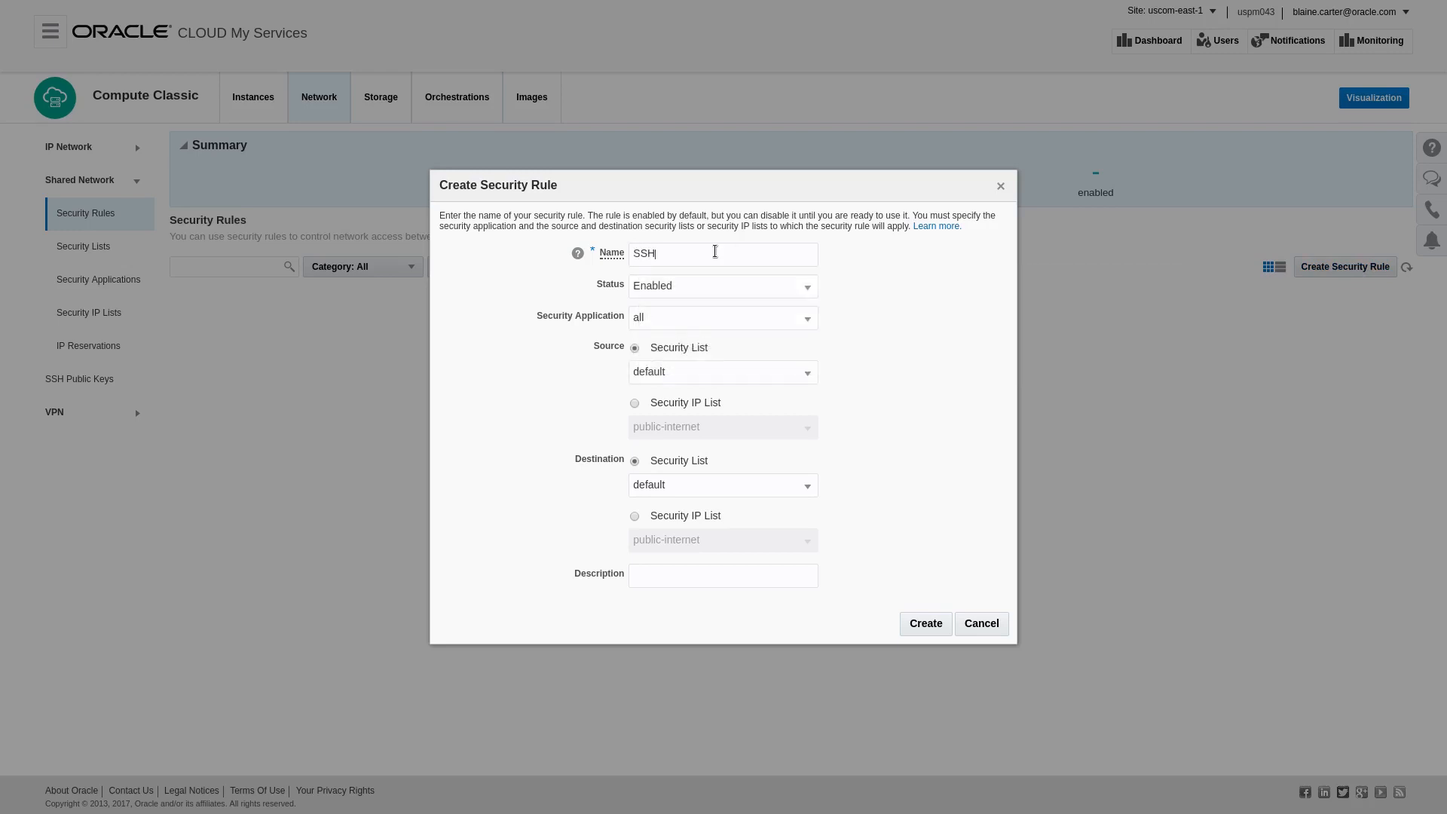
text(Access)
click(722, 318)
drag(812, 386, 816, 474)
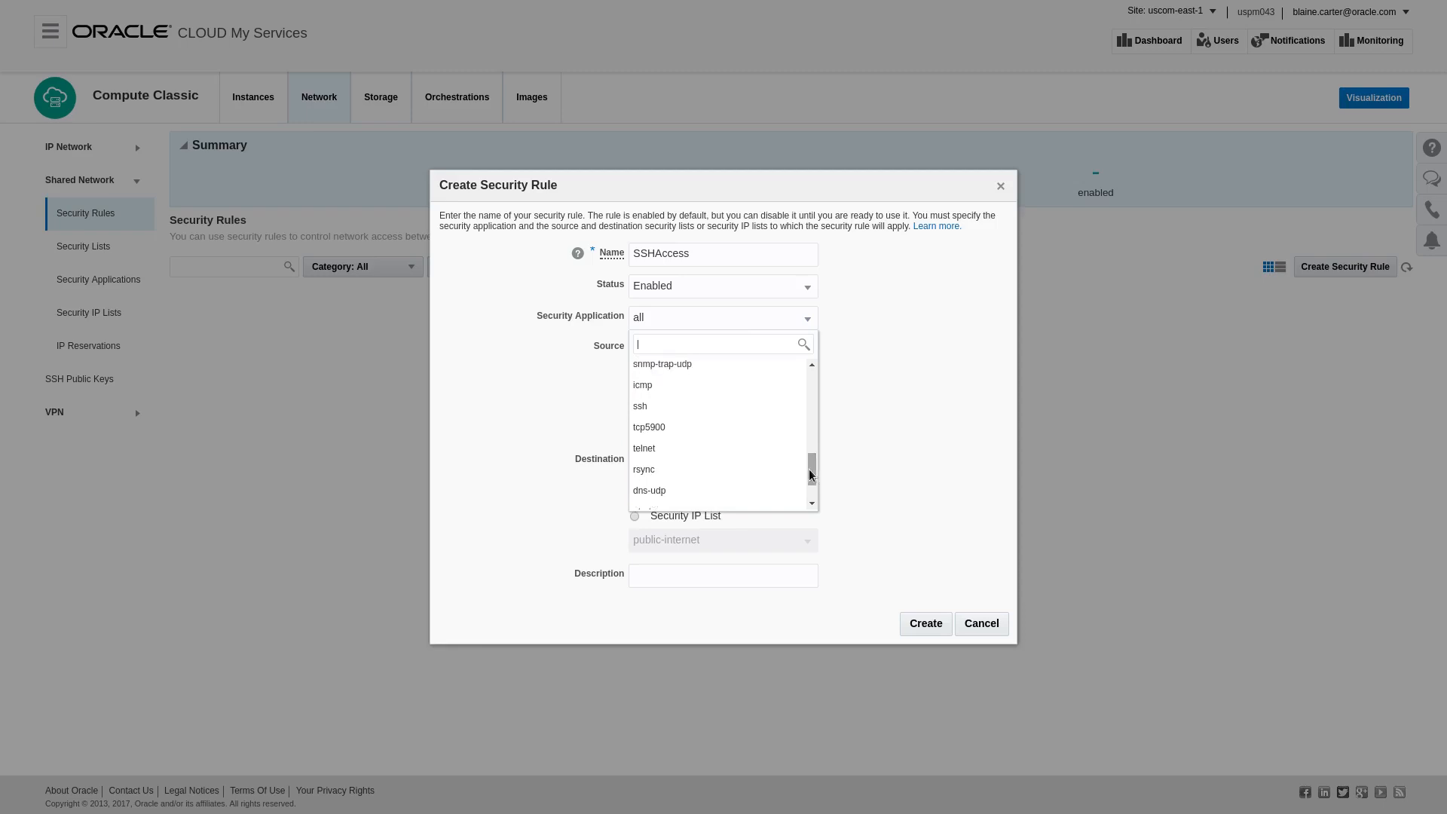
click(644, 406)
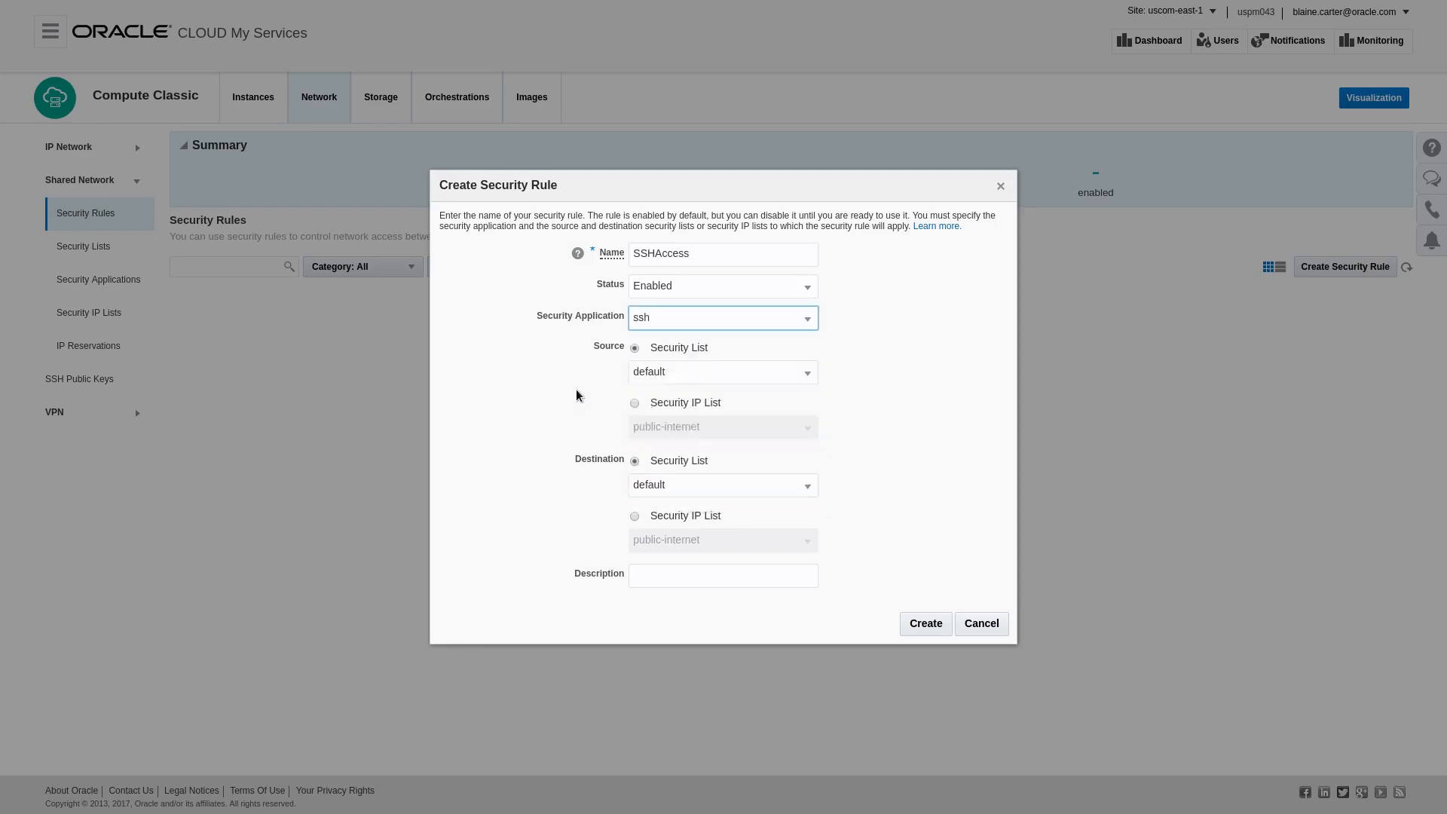
click(634, 403)
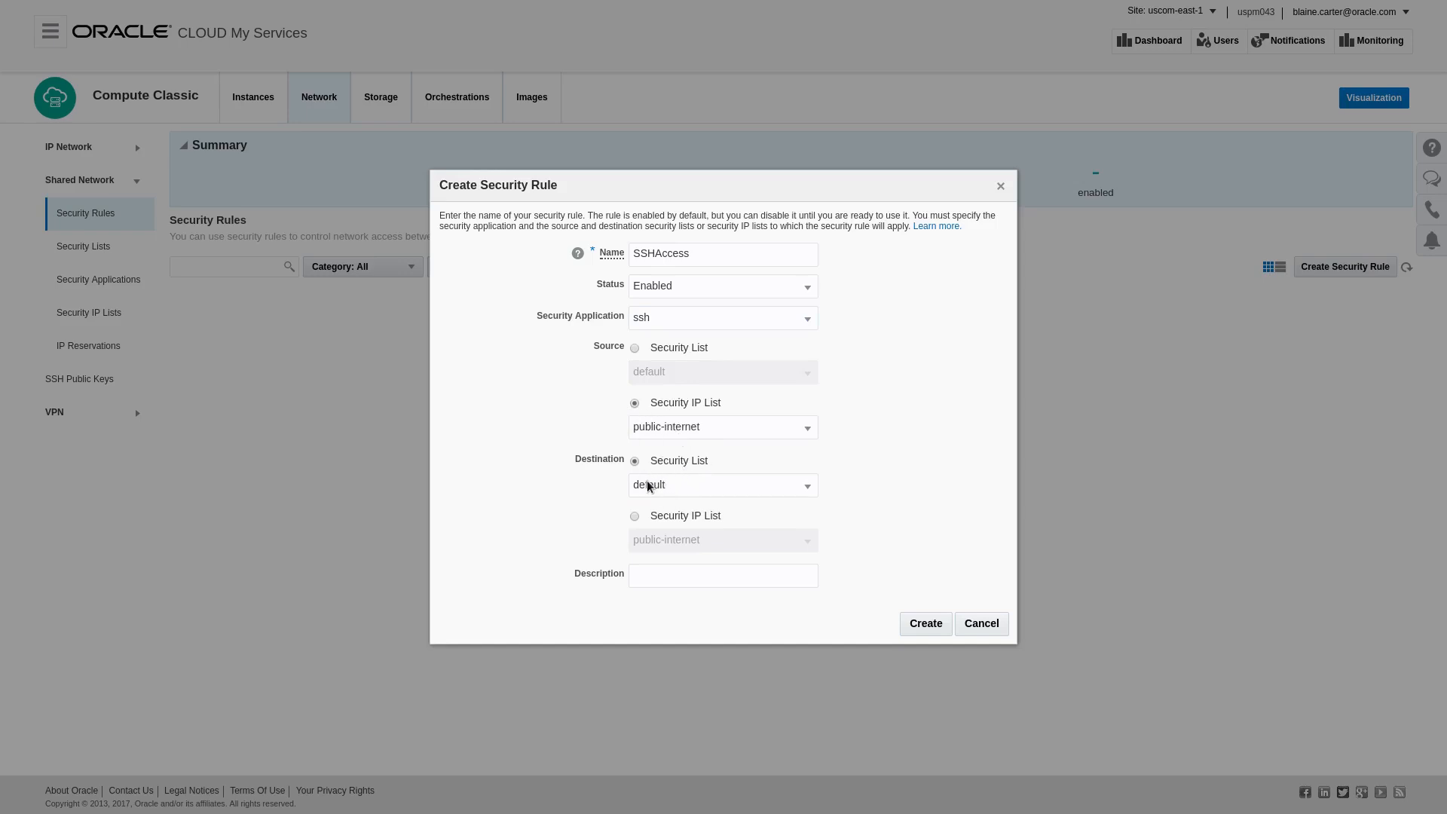
click(932, 629)
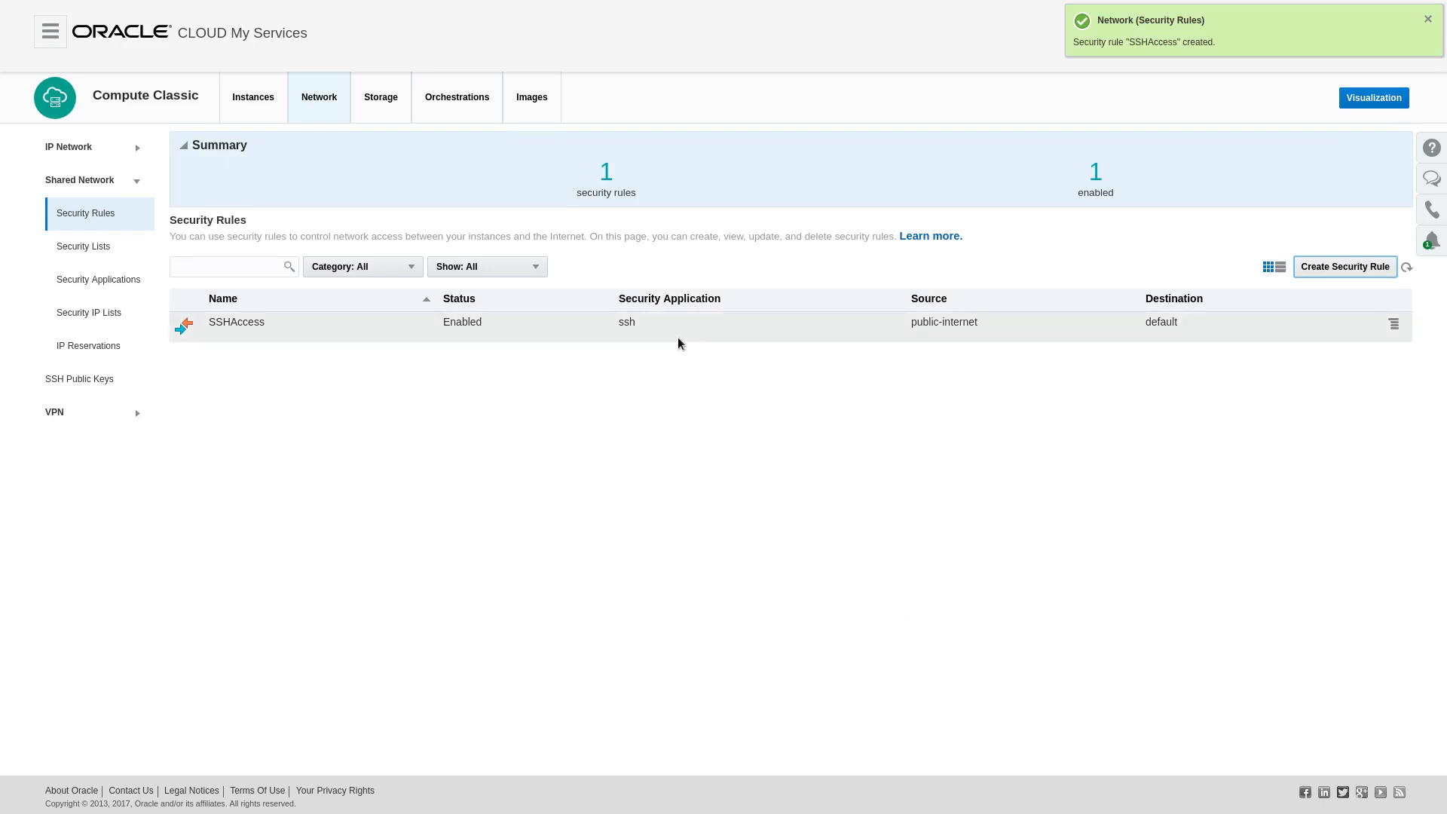
click(93, 244)
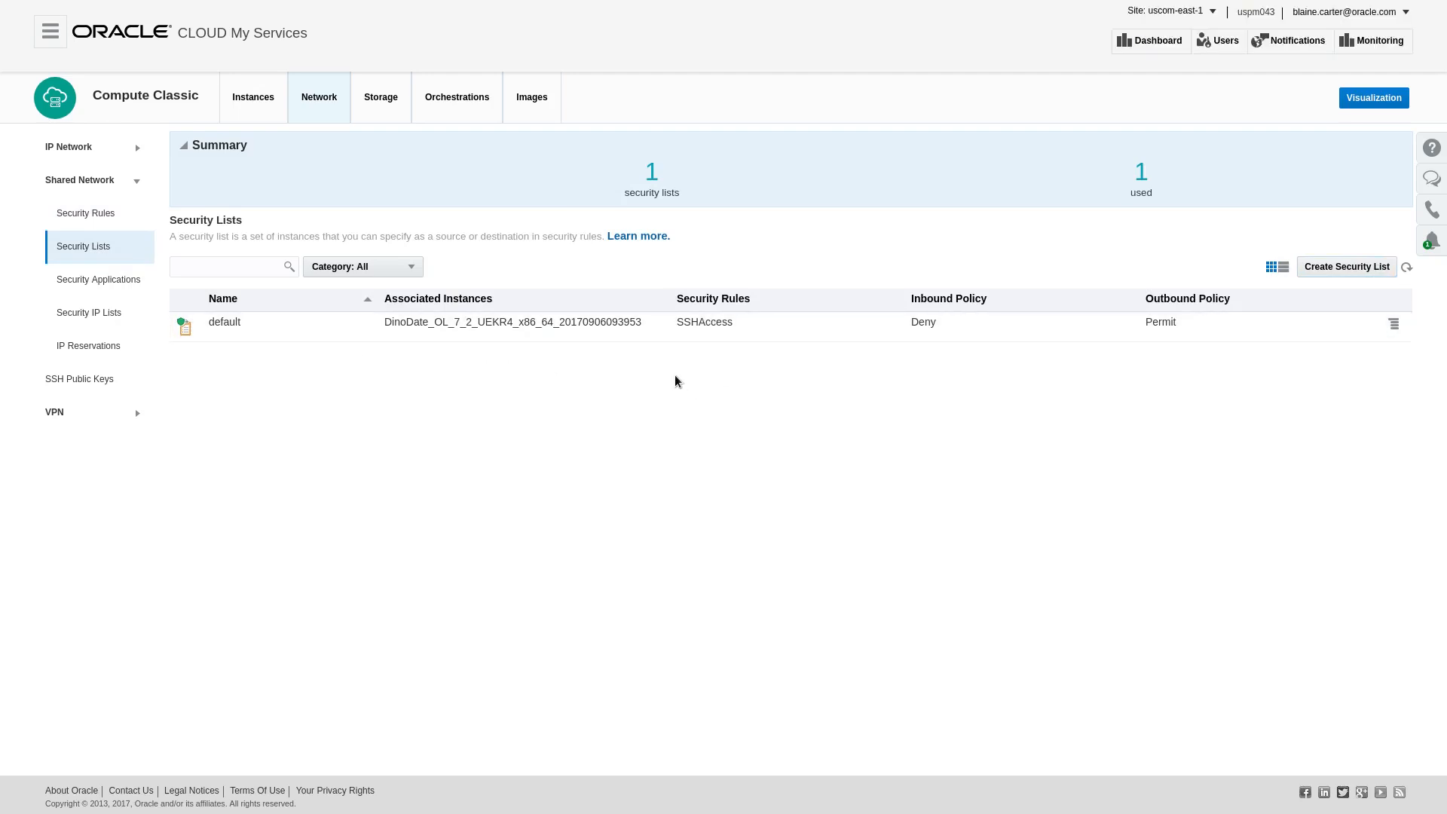
key(alt+Tab)
key(Up)
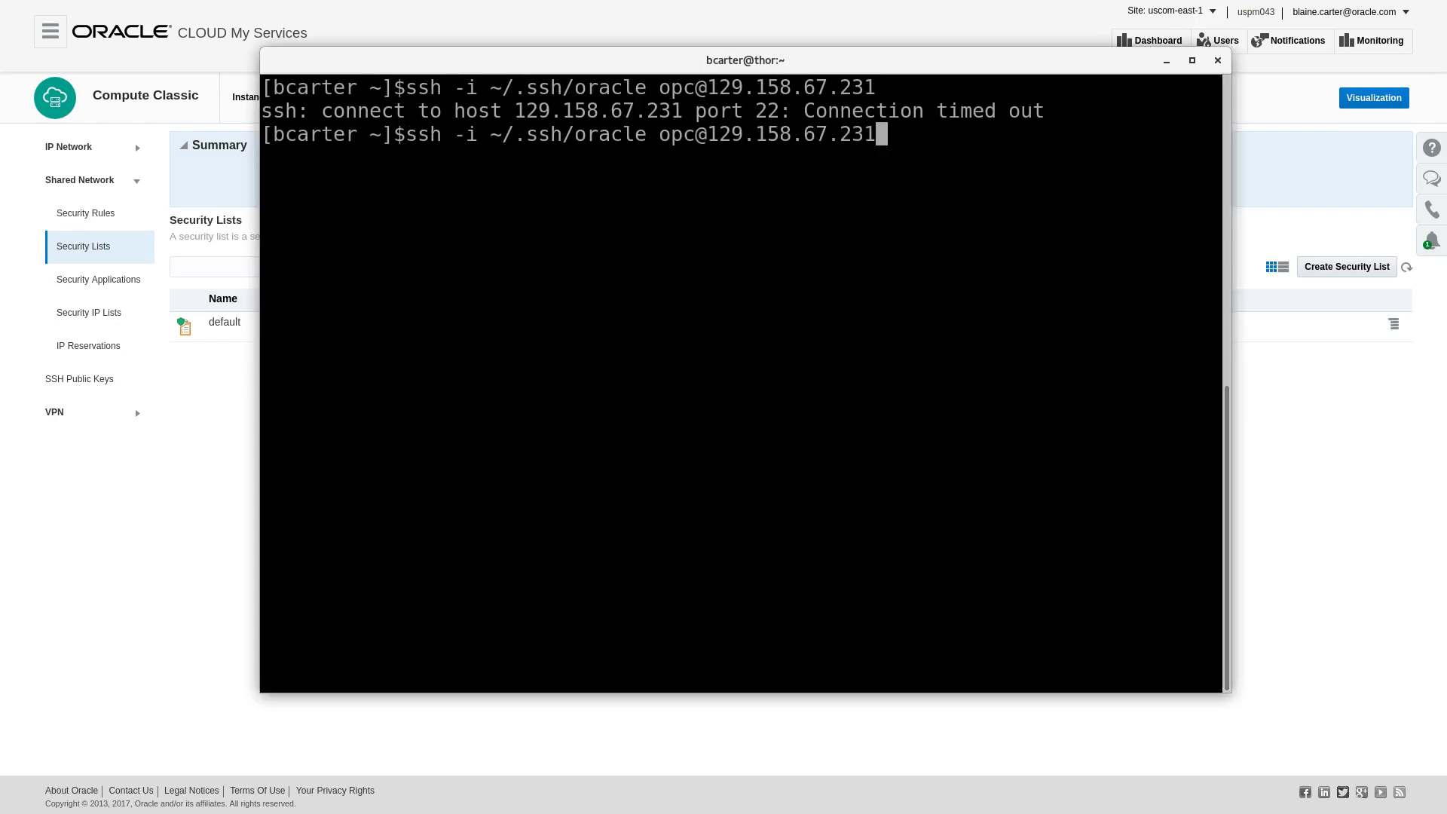
key(Return)
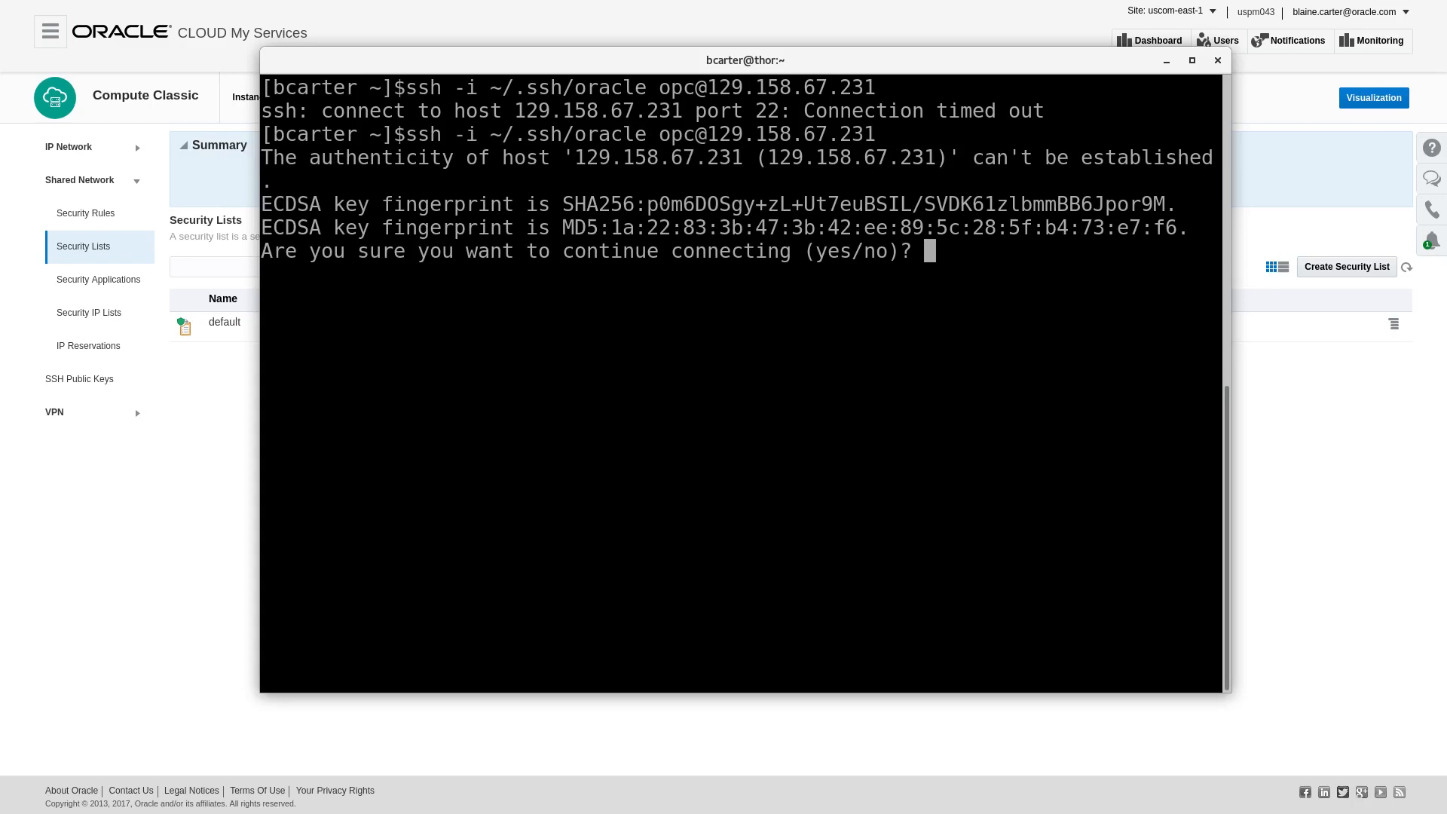
text(yes)
key(Return)
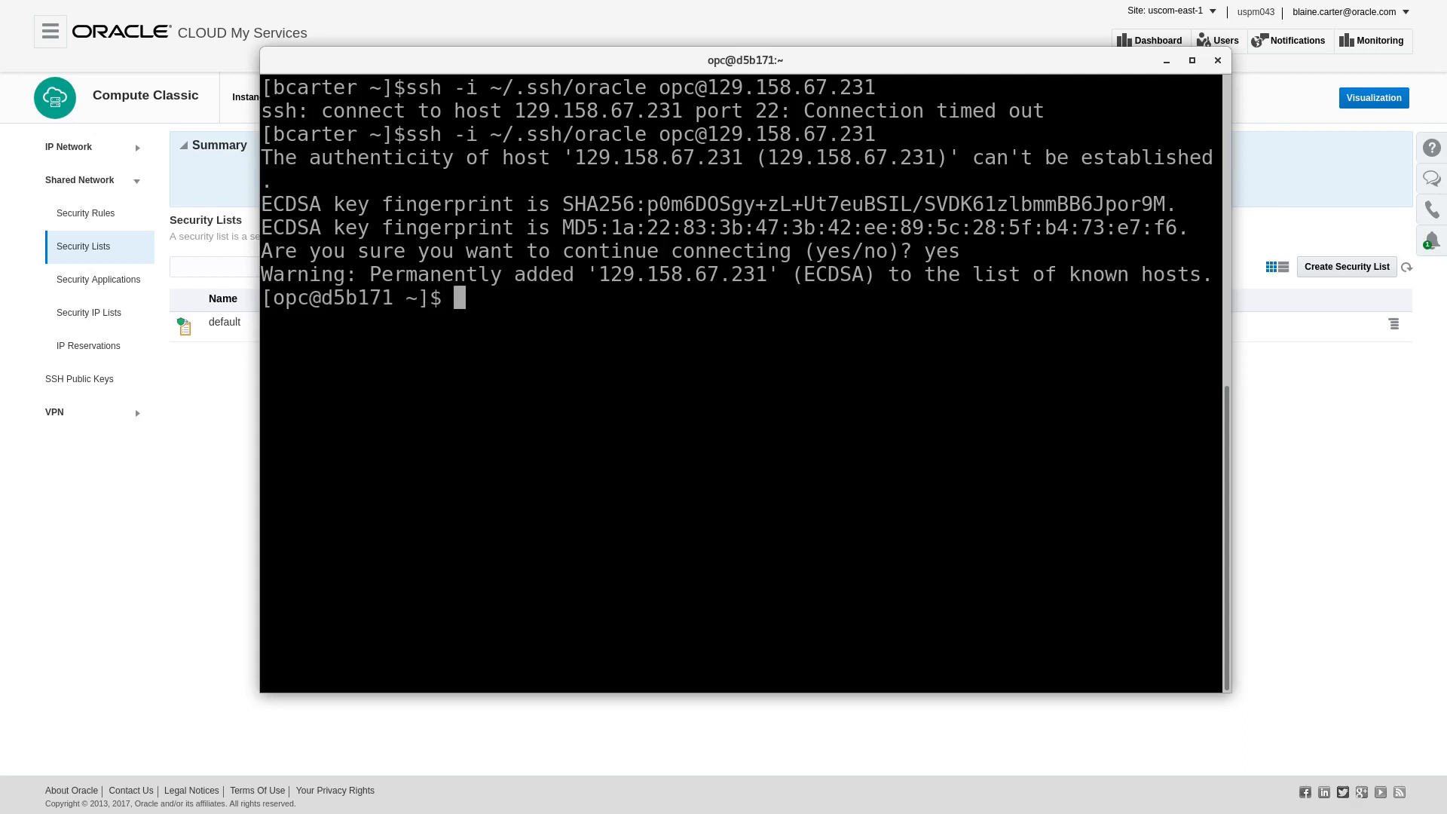
List all files in the remote home directory with ls -la, and return to the Oracle Cloud console
text(ls -la)
key(Return)
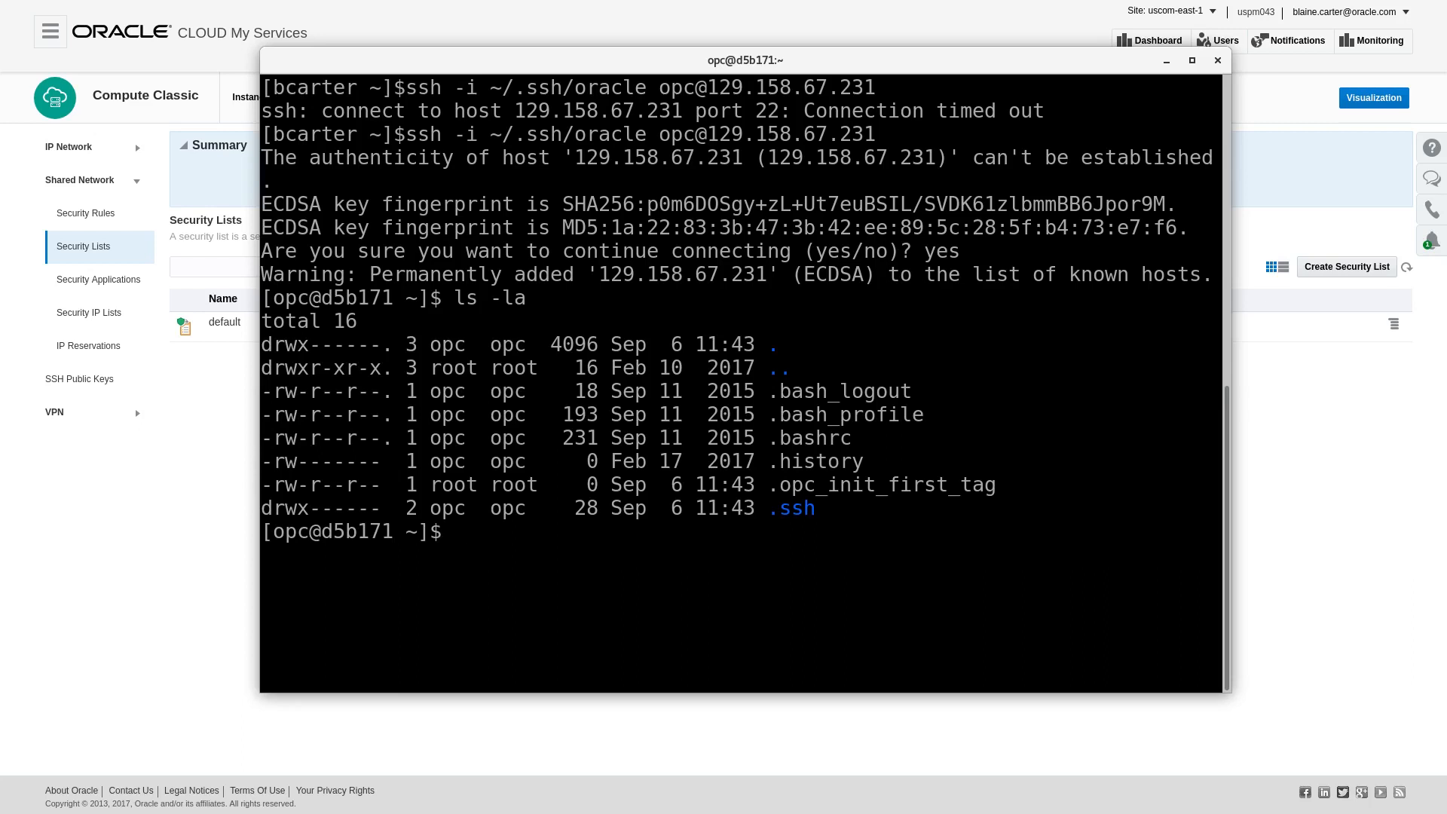
click(207, 570)
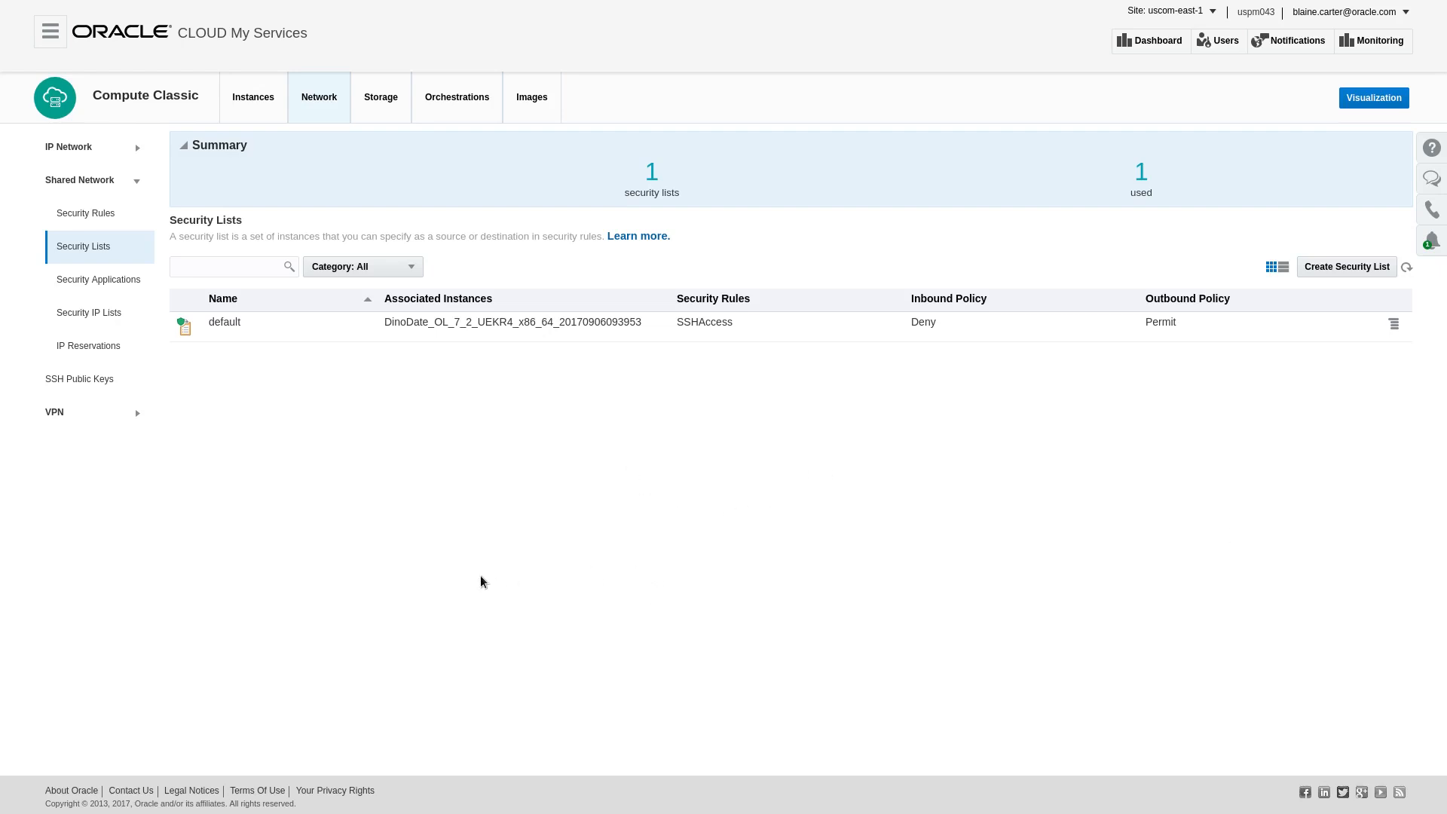
Review the existing security applications and create a new one named DD_NodeJS for TCP port 3000
click(88, 283)
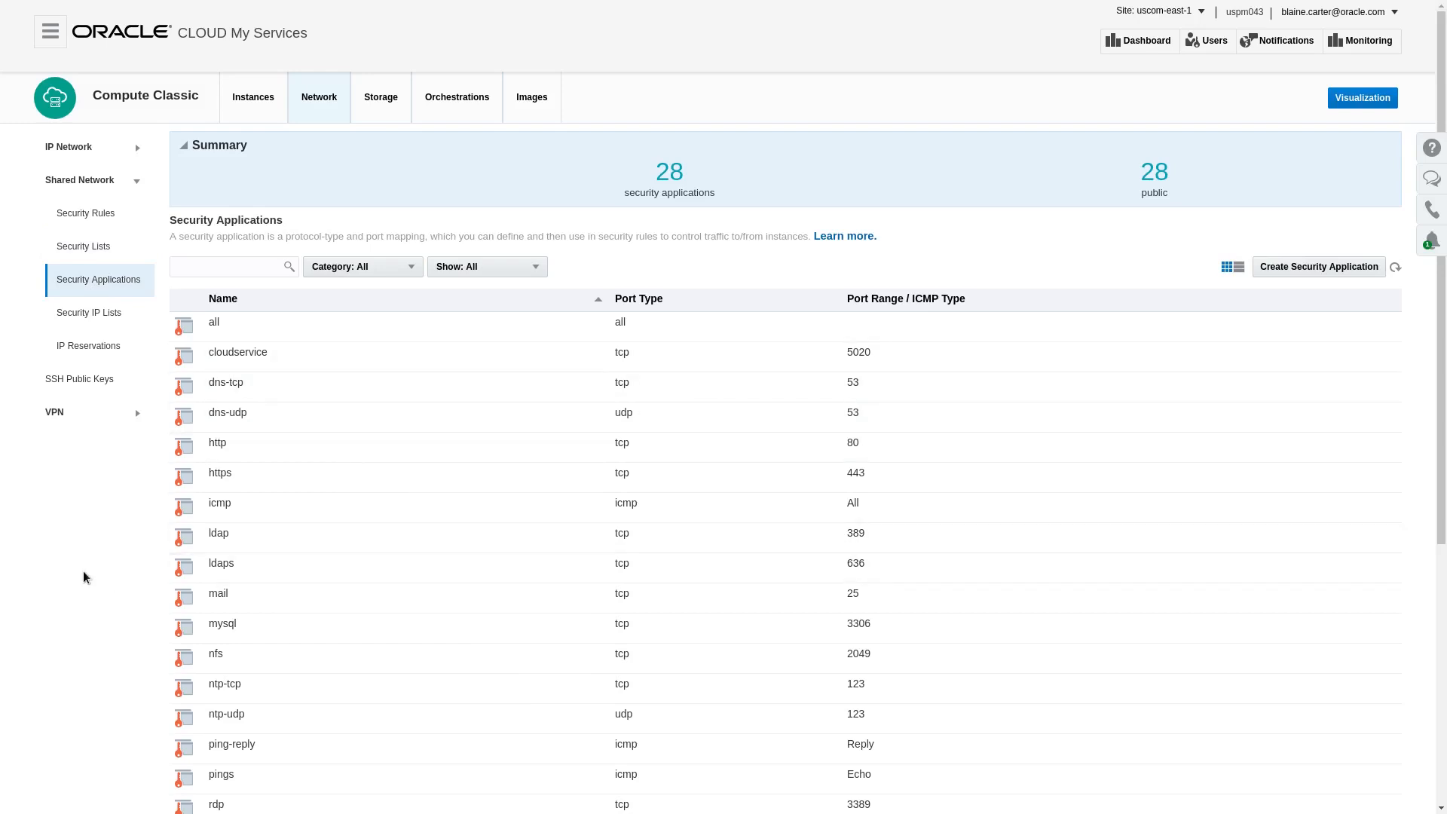
scroll(80, 537, down, 2)
scroll(82, 529, down, 4)
scroll(84, 527, up, 6)
click(1304, 268)
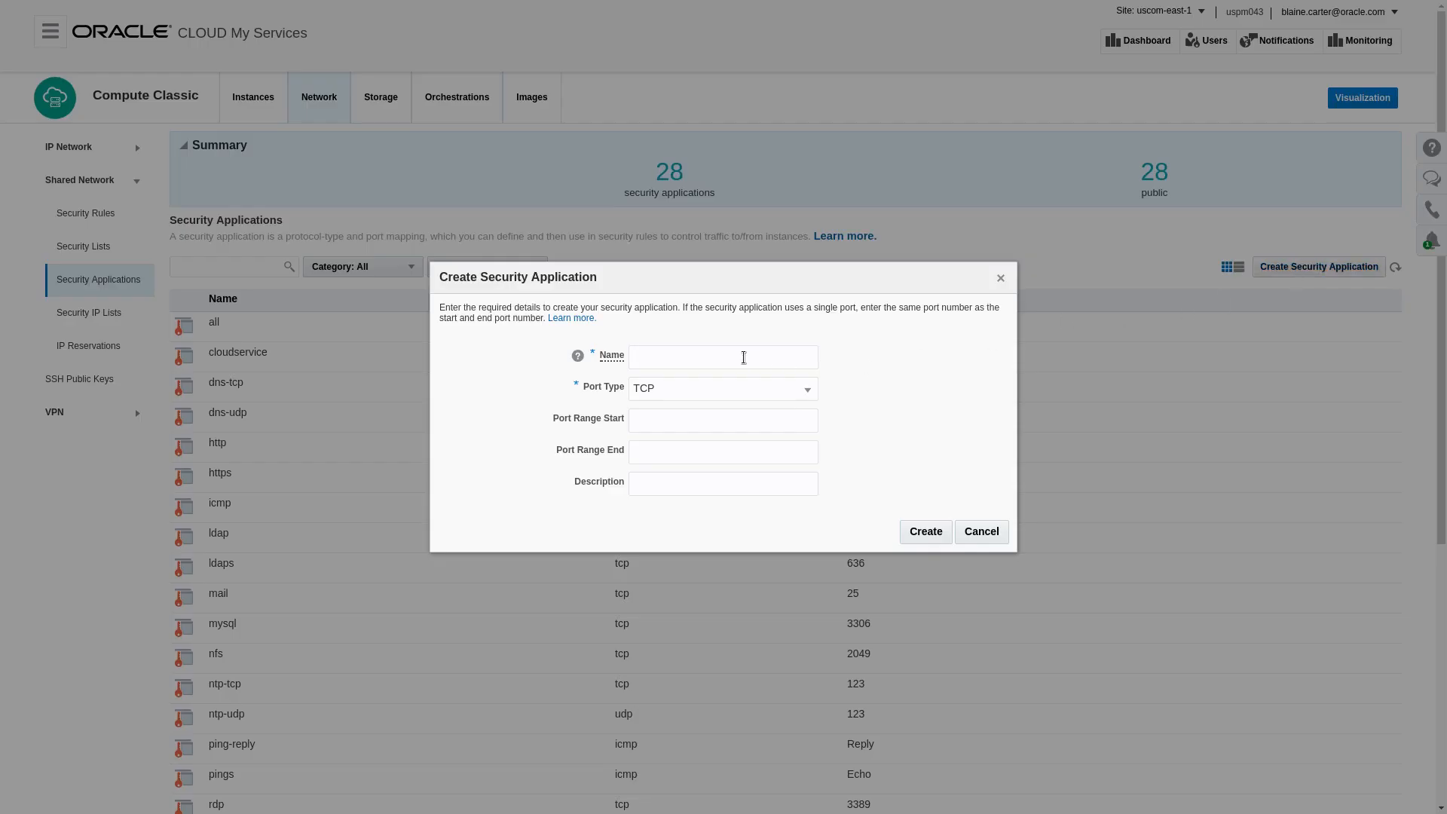
text(DD_NodeJS)
click(717, 425)
text(3000)
click(927, 532)
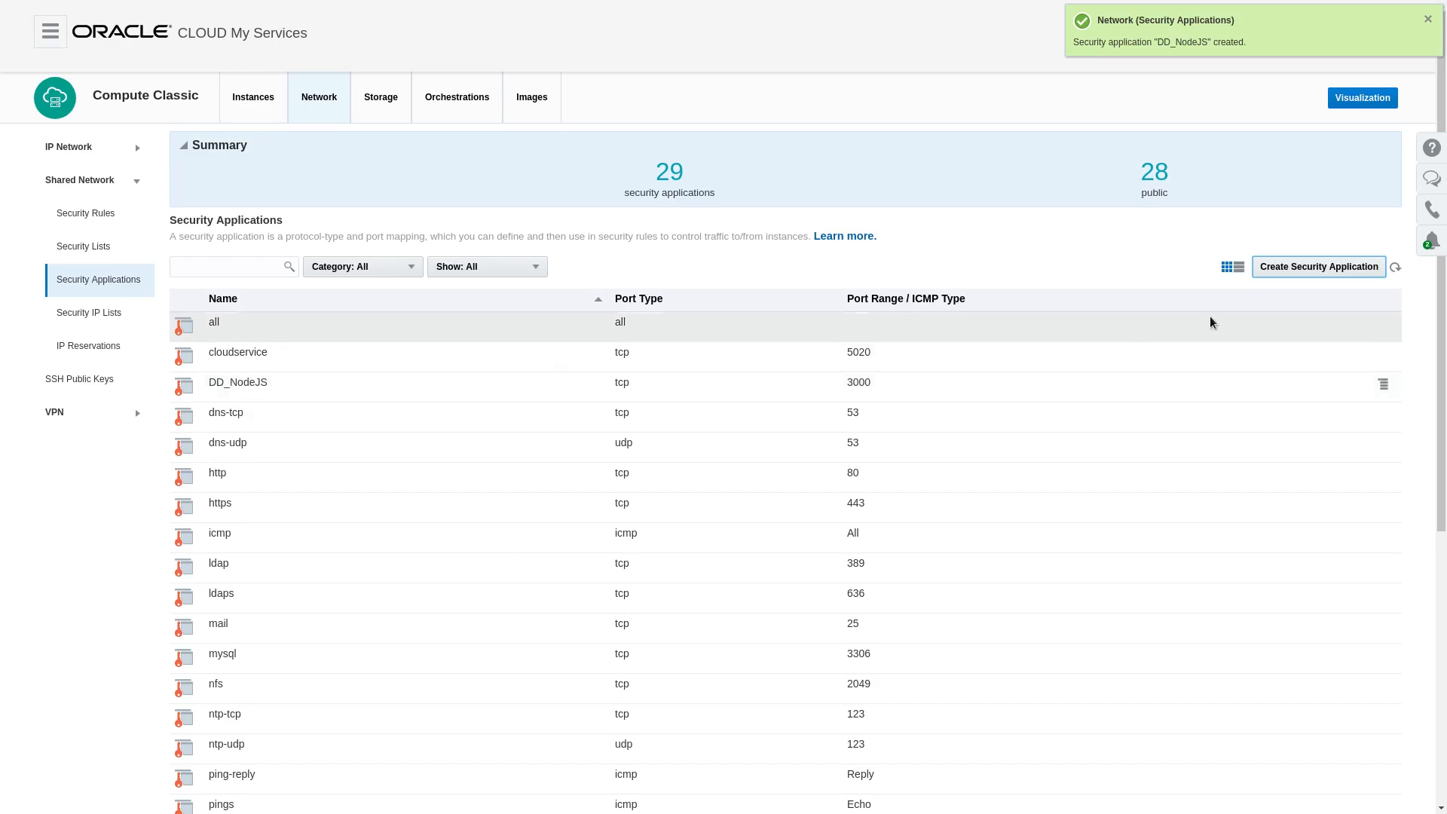
Create a security application named DD_Python for TCP port 8088
click(1318, 267)
click(706, 358)
text(DD_)
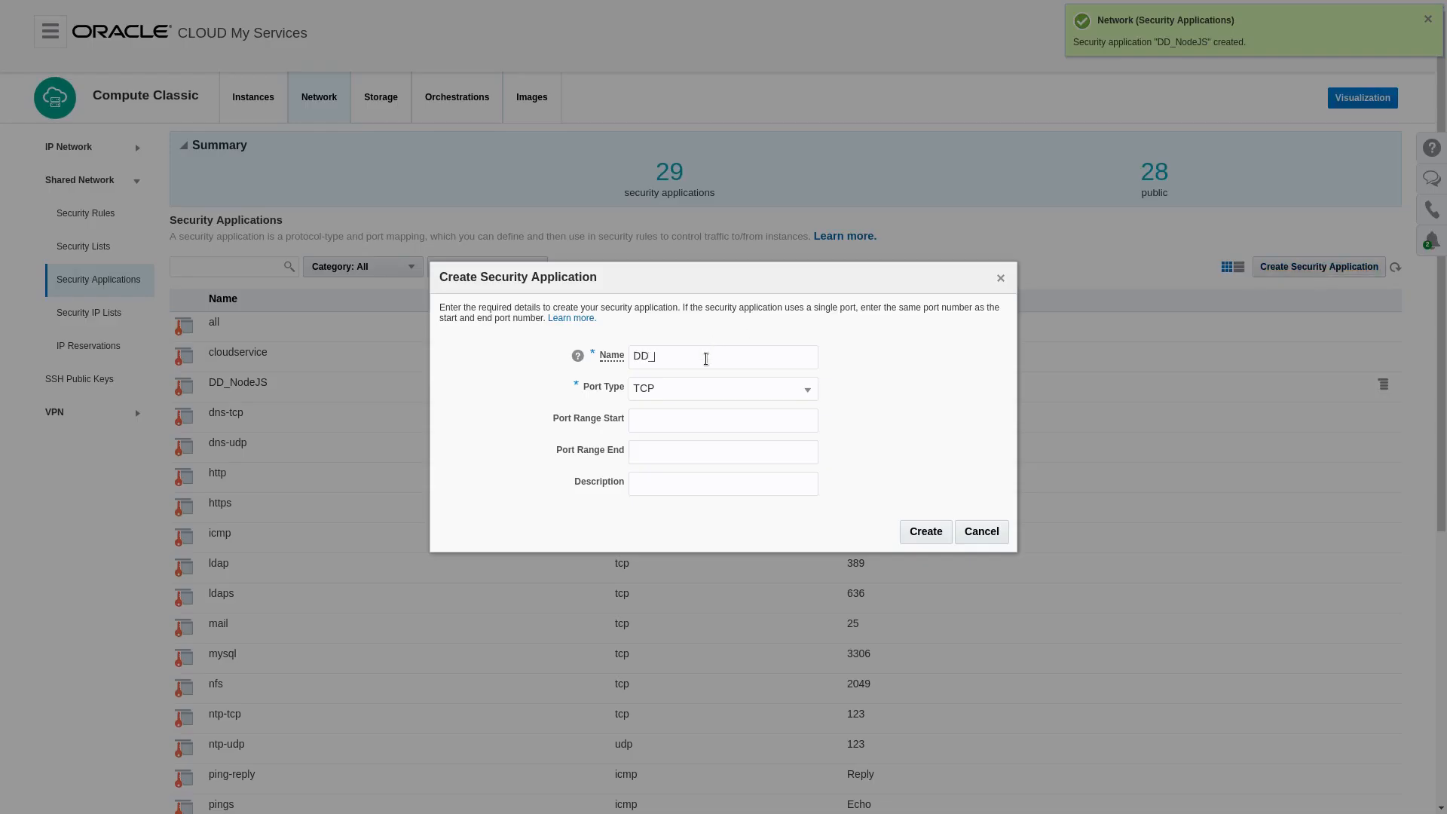
text(Python)
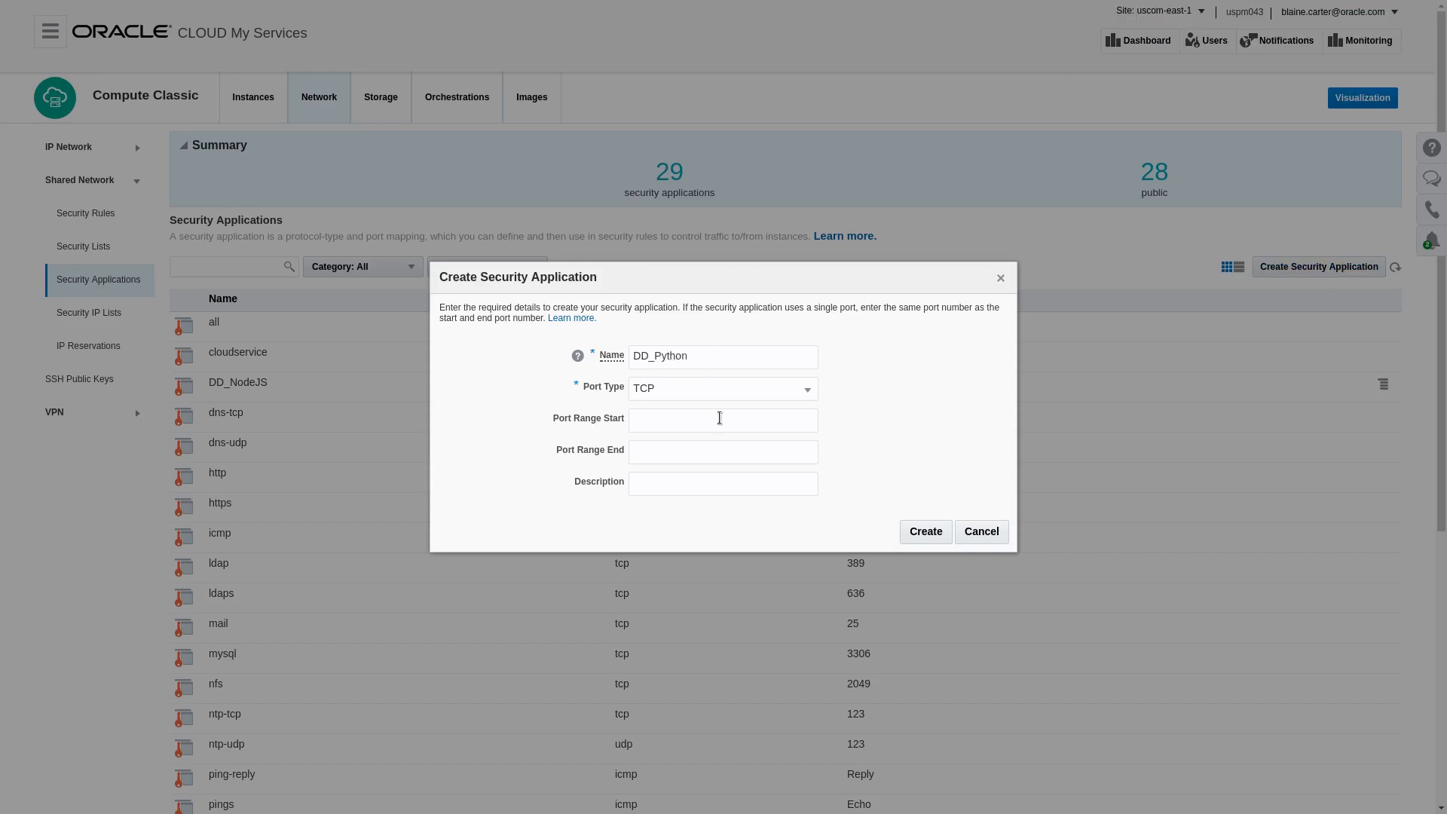
text(8088)
click(919, 530)
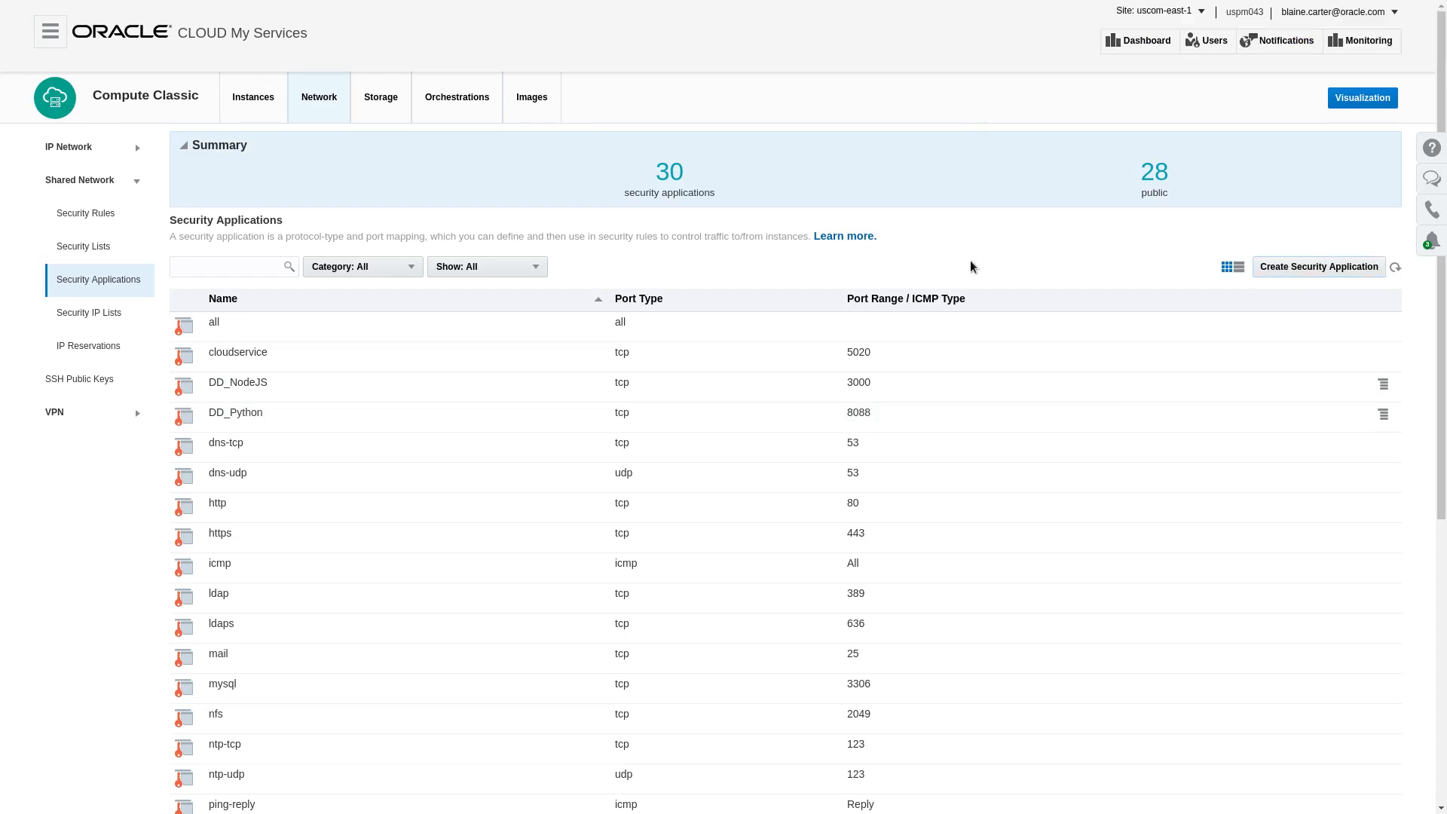
Create security rule DD_Node_Access for the DD_NodeJS application from the public-internet IP list to the default security list
click(78, 214)
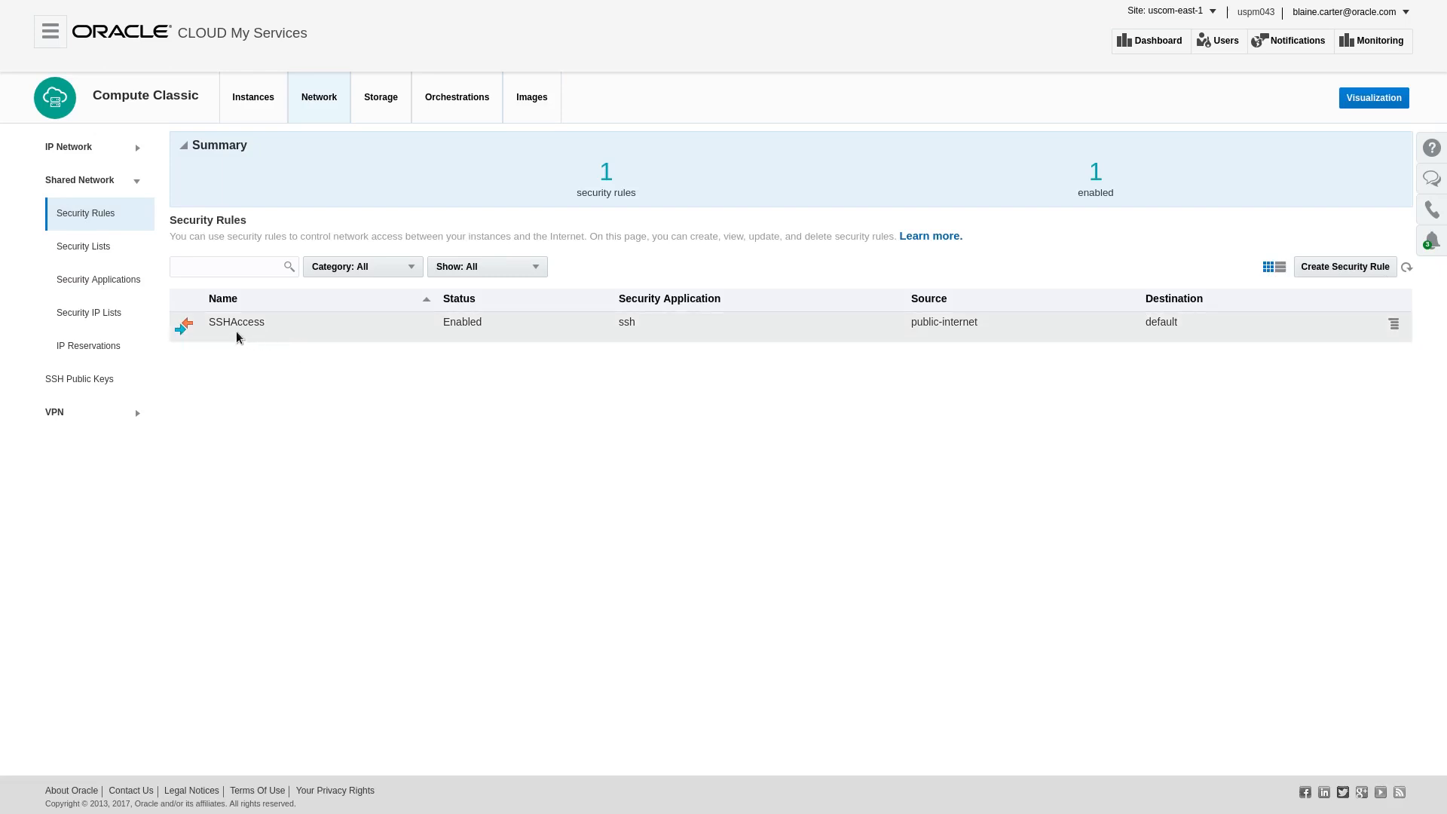
click(1349, 269)
click(738, 256)
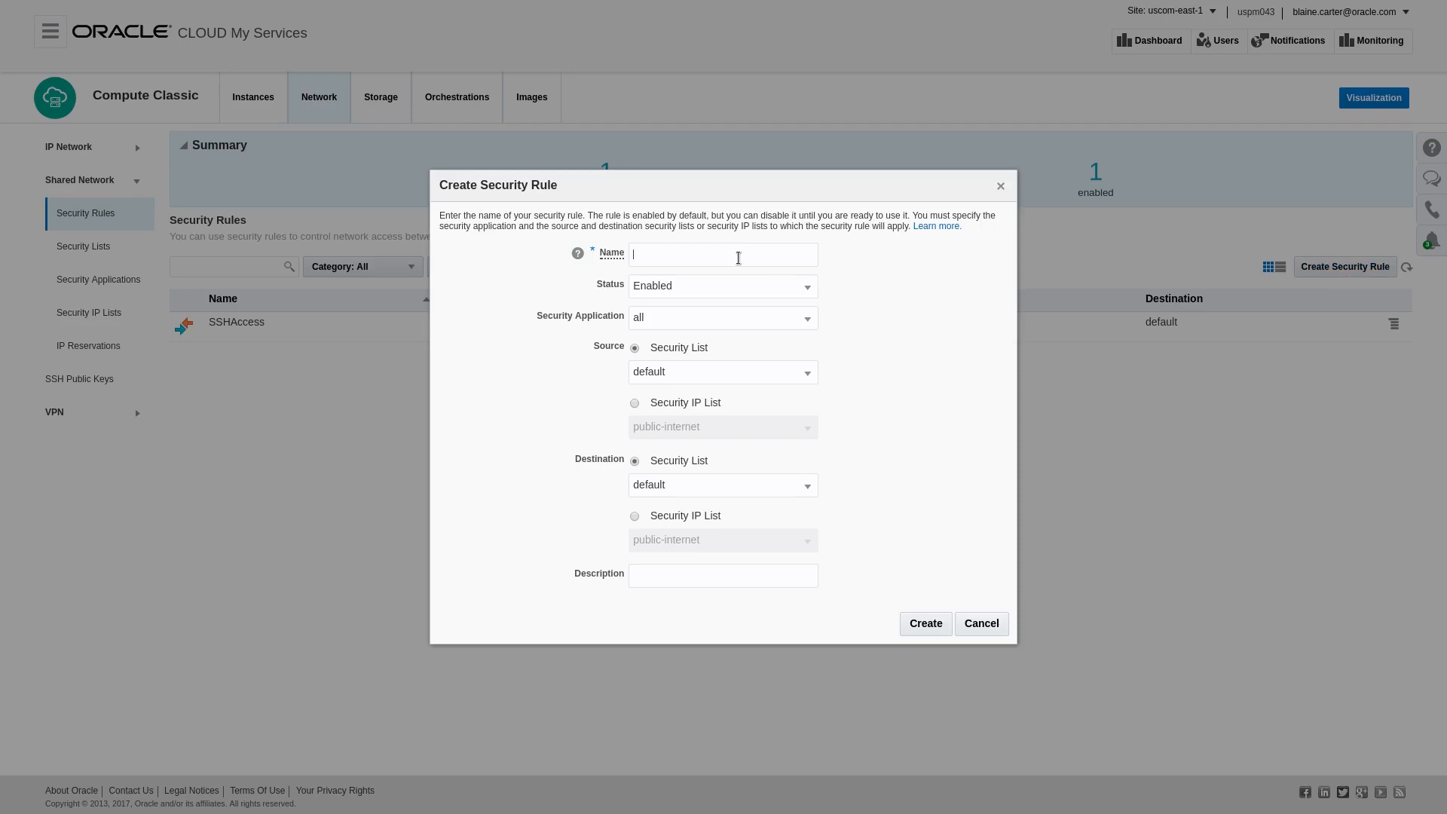
text(DD_Node_Access)
click(702, 323)
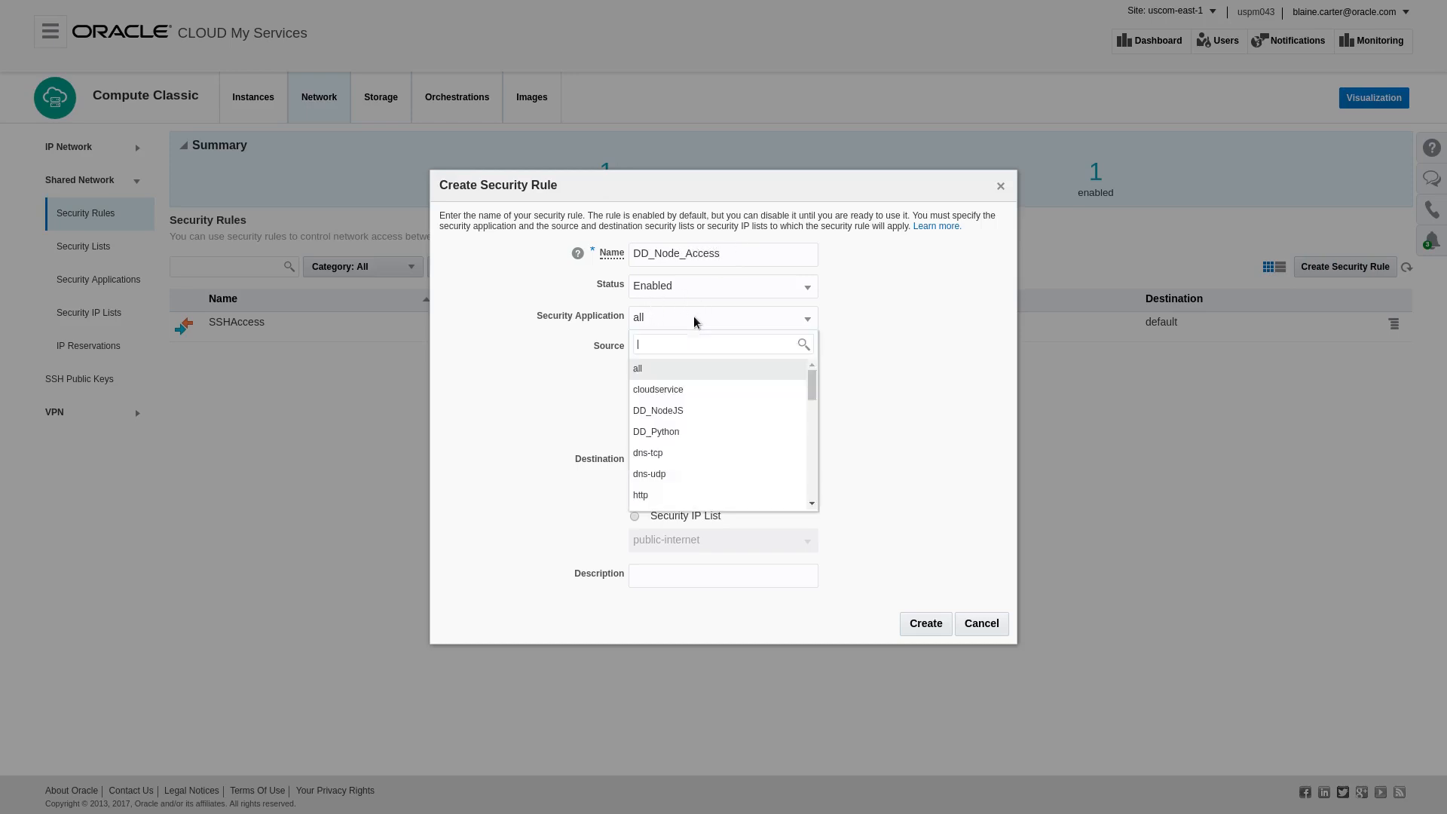
click(681, 414)
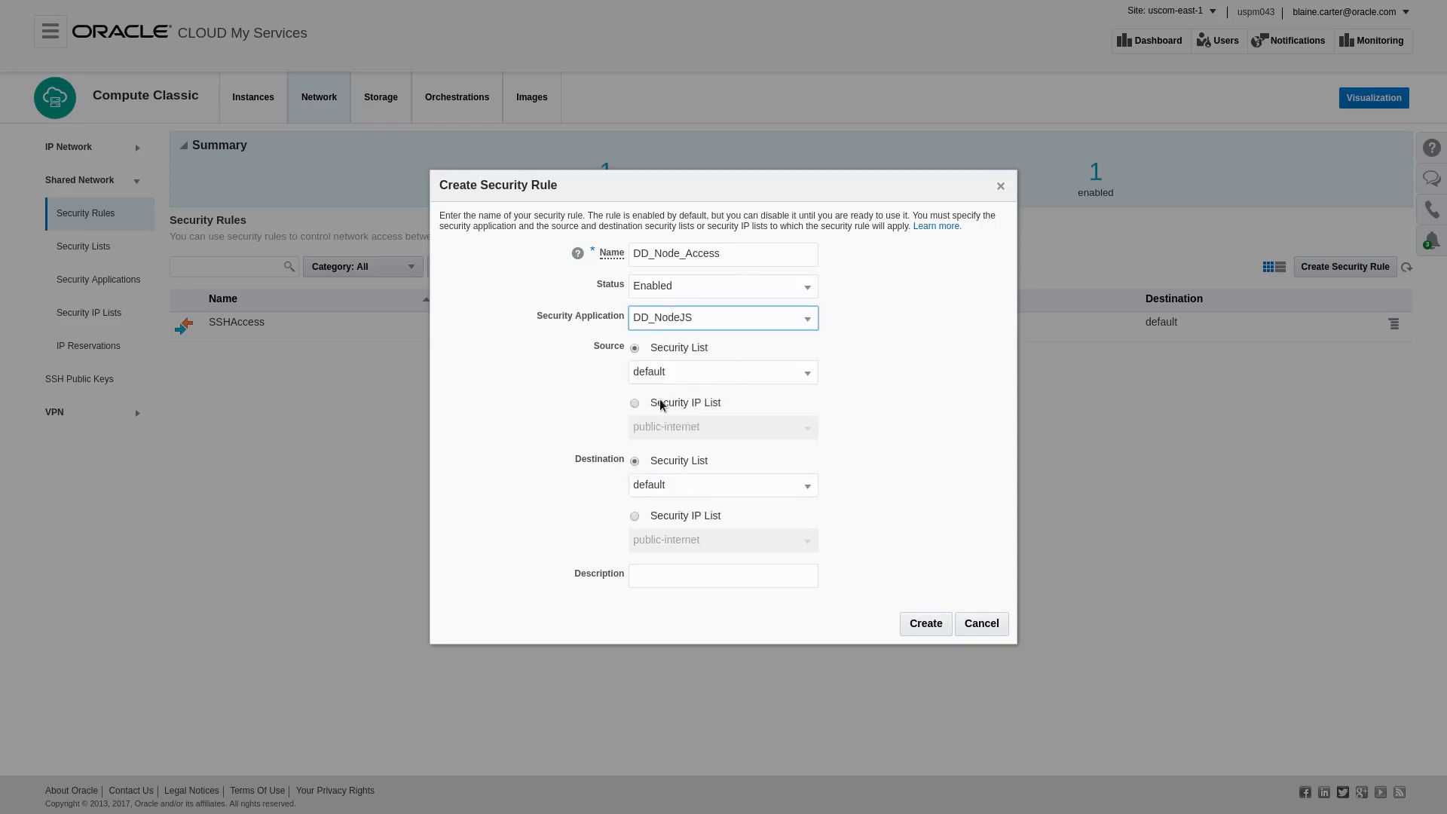
click(633, 404)
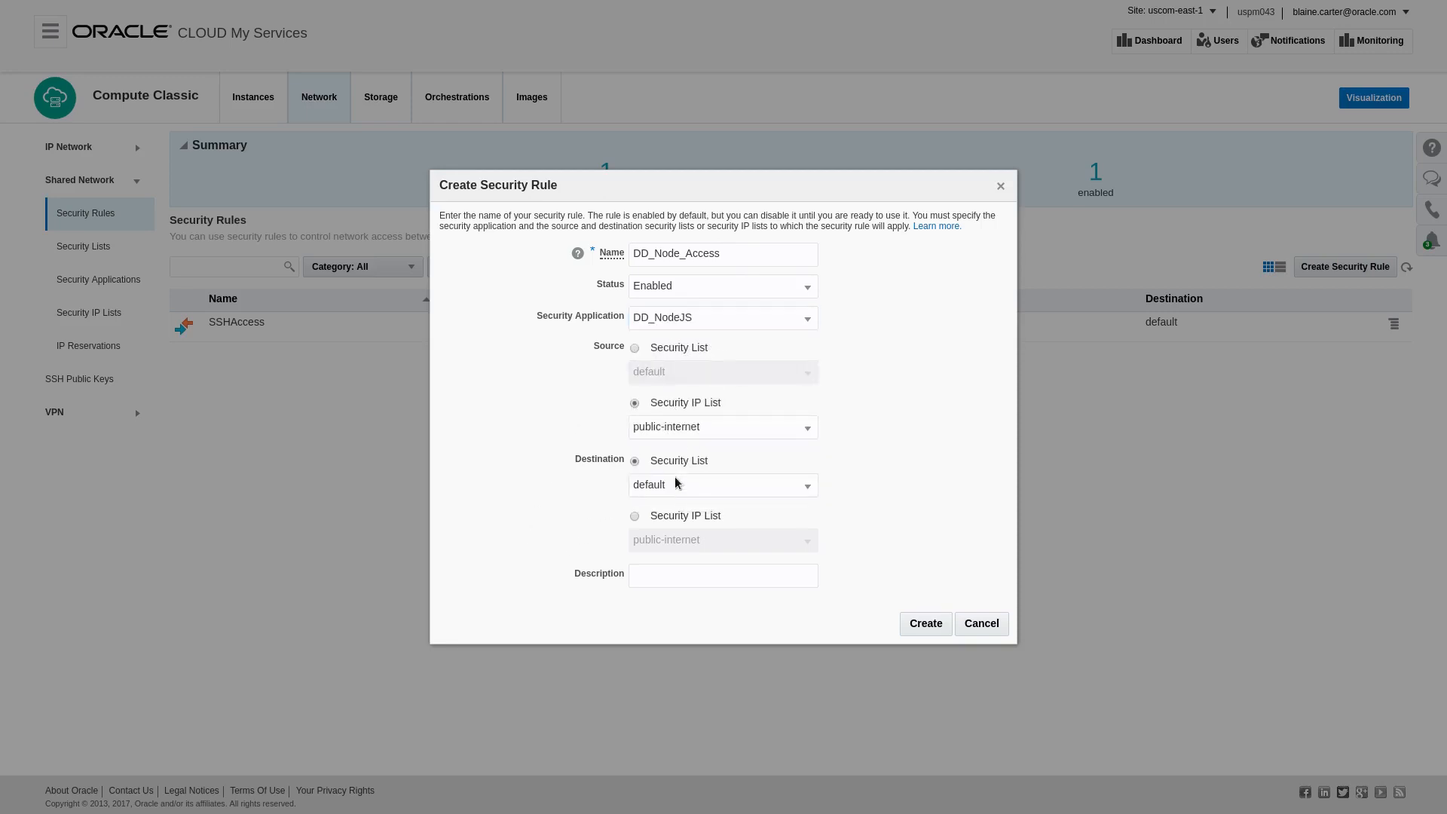
click(927, 624)
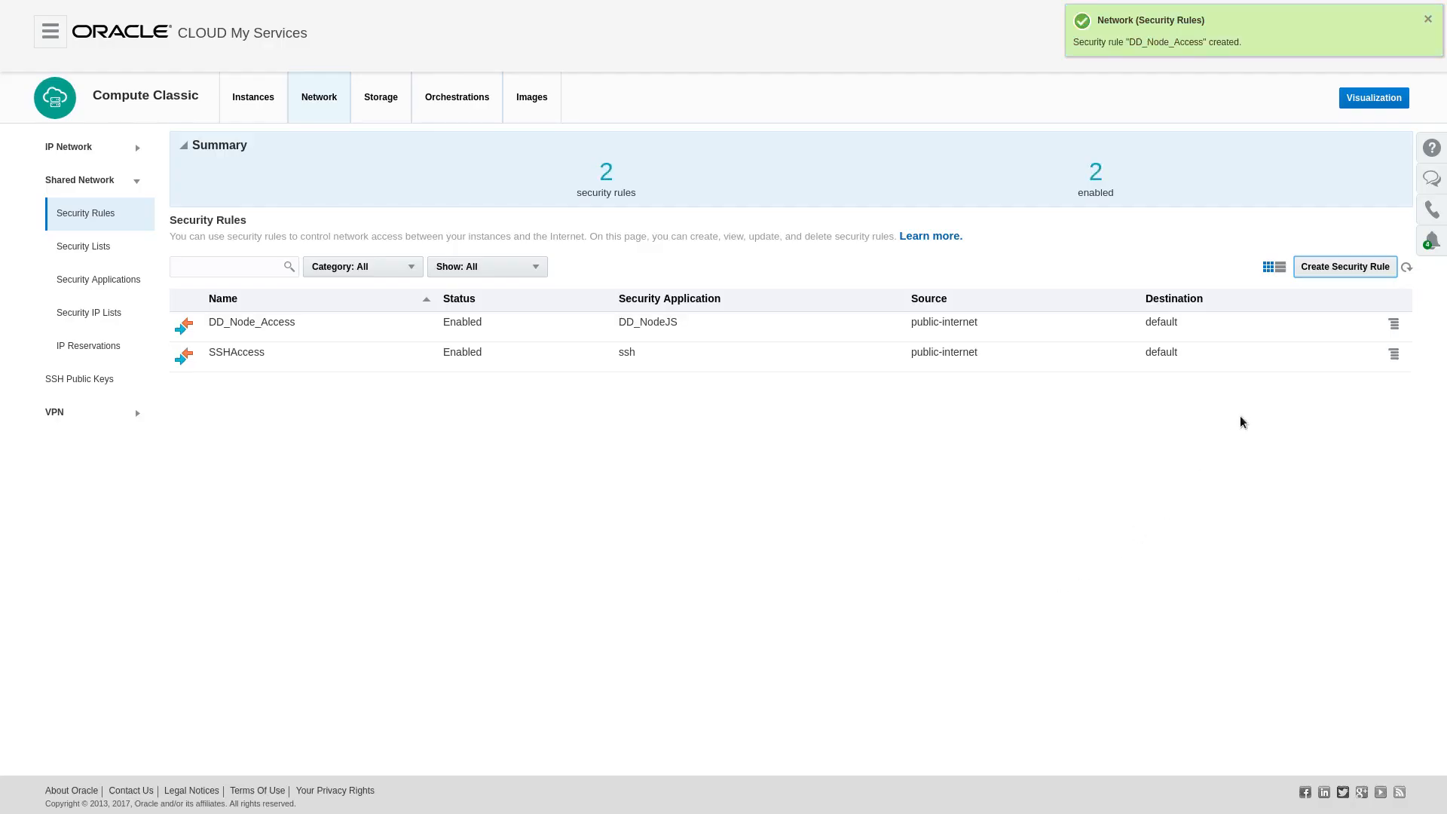
Create security rule DD_Python_Access for DD_Python from the public-internet IP list to the default security list, and check the security lists
click(1328, 266)
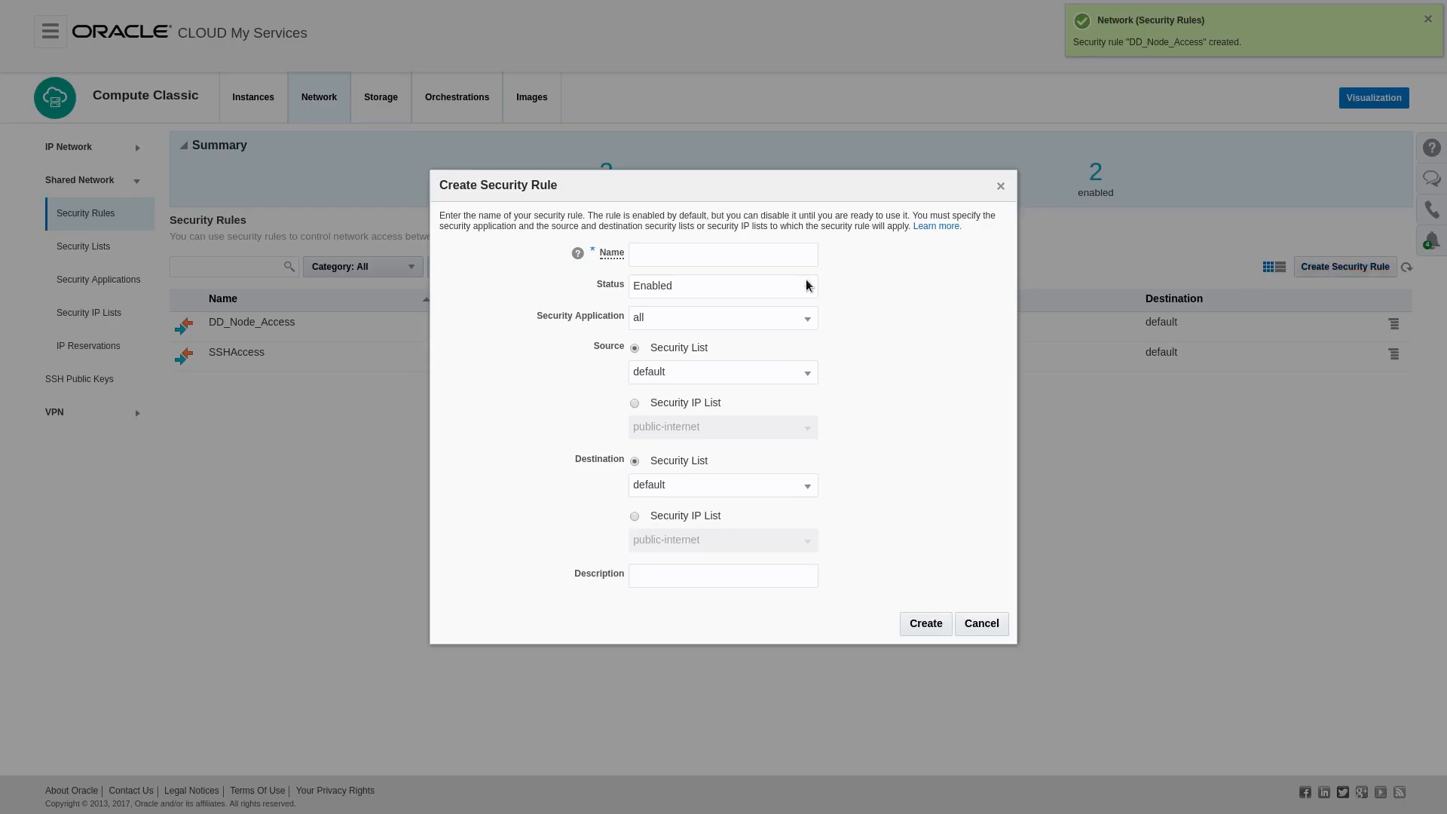
text(DD_Python_Access)
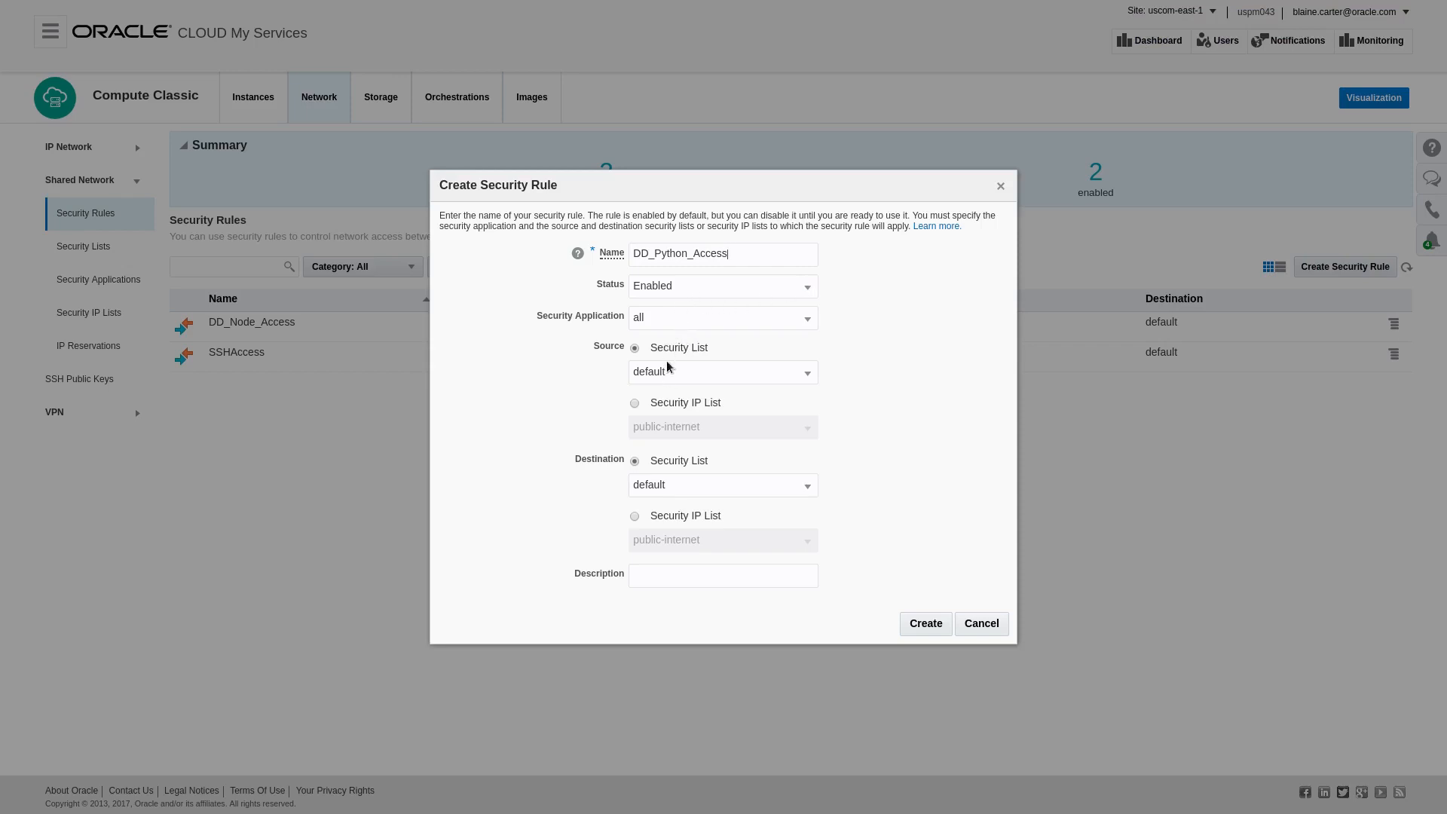
click(668, 321)
click(681, 430)
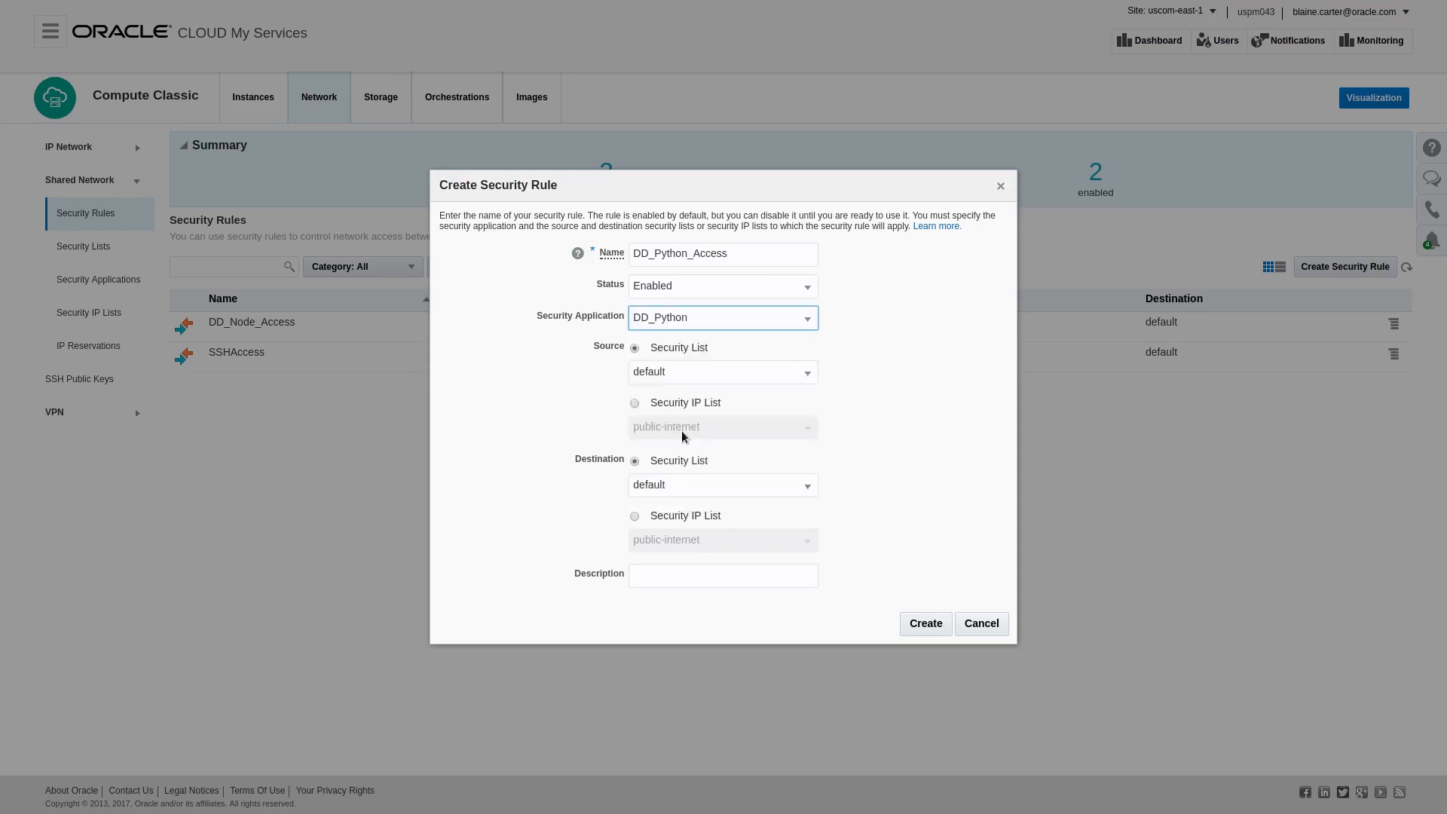
click(637, 403)
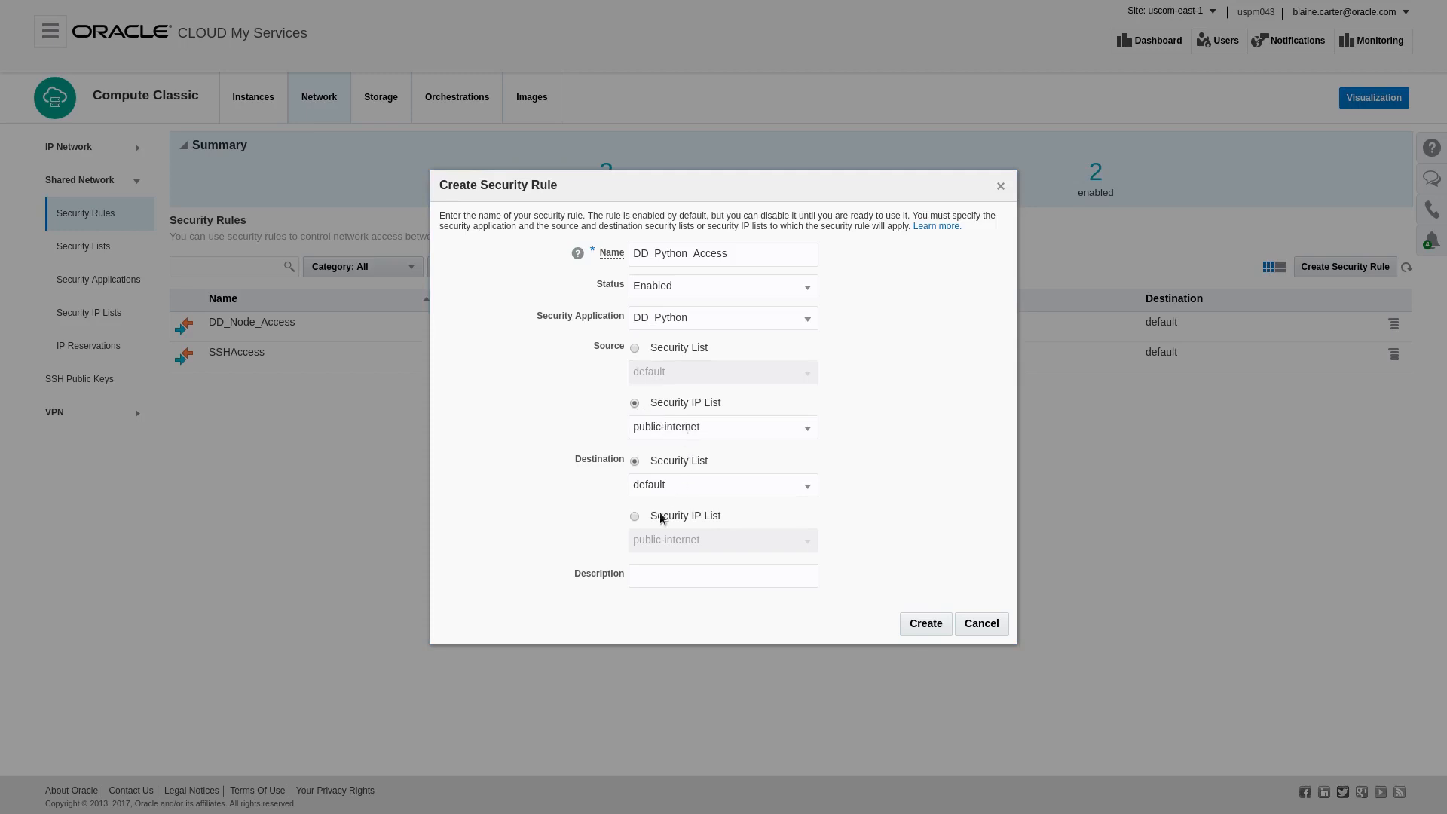
click(927, 623)
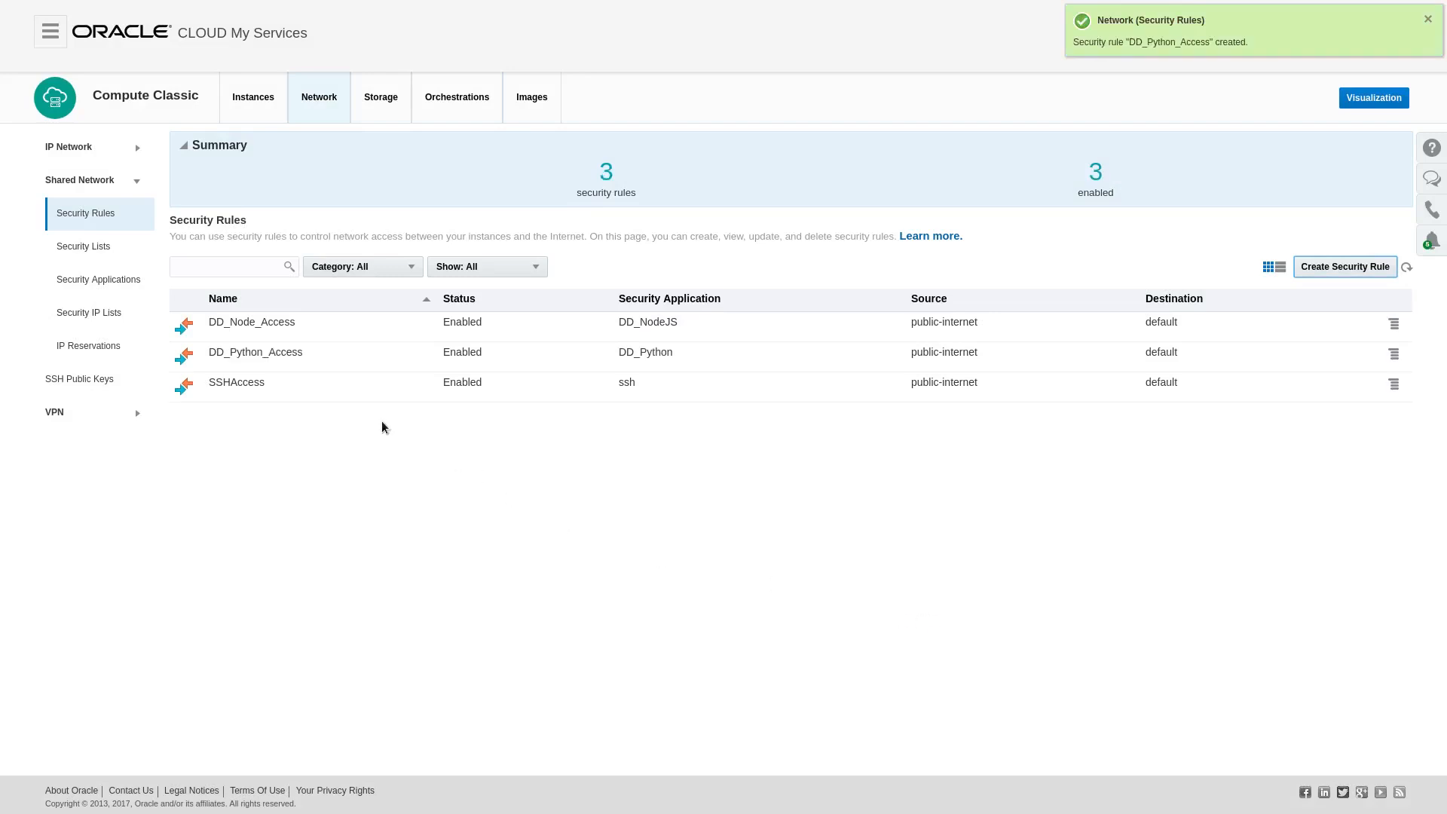
click(99, 249)
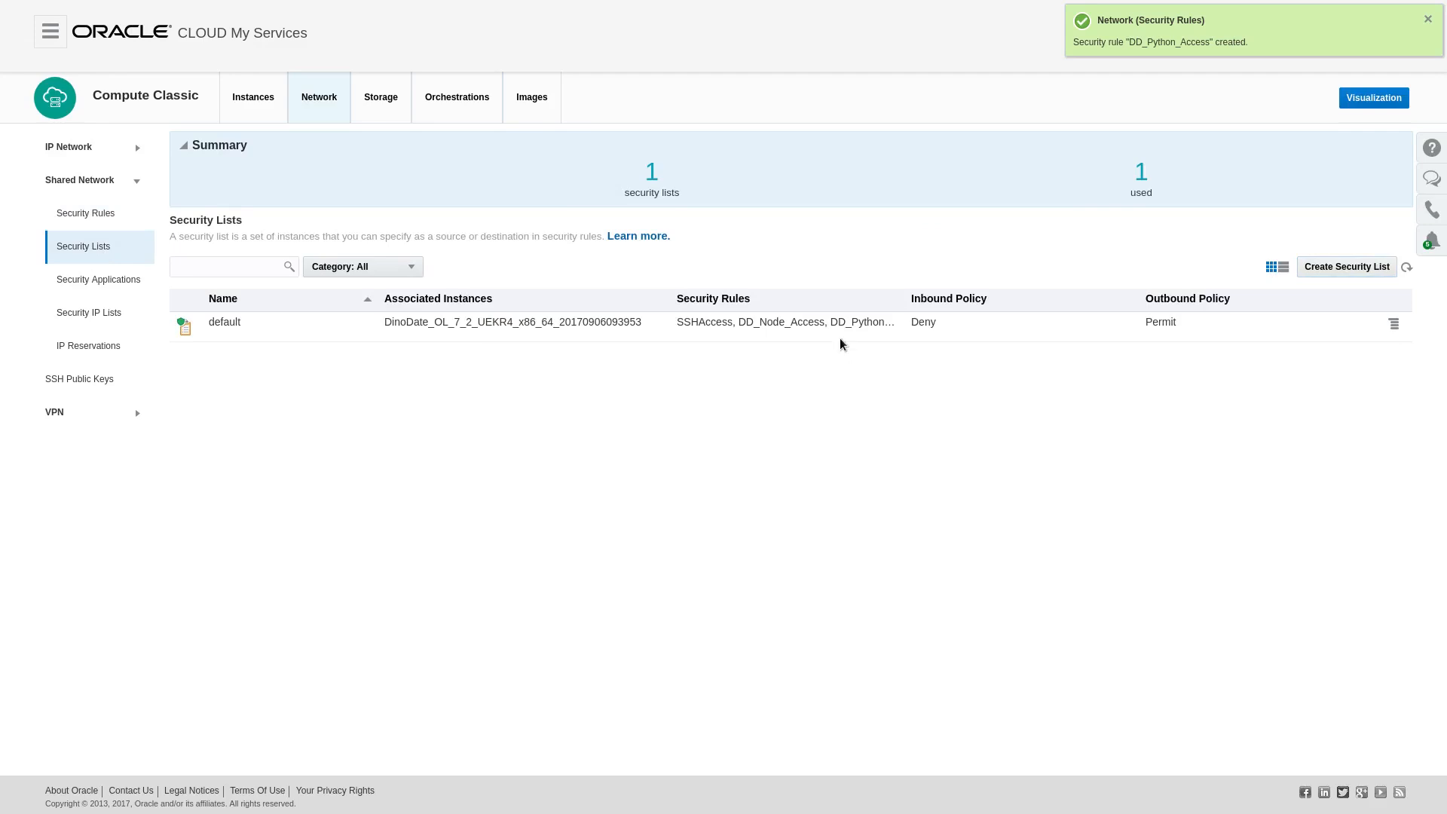